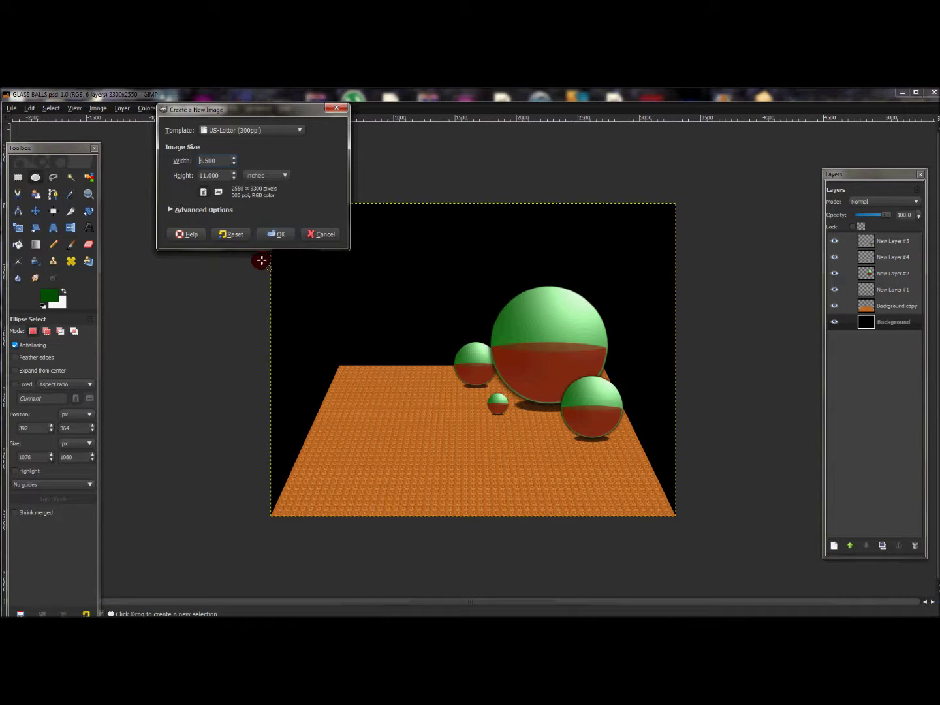
- Create a 3300×2550 landscape image and add a transparent New Layer above the Background
click(220, 191)
click(274, 233)
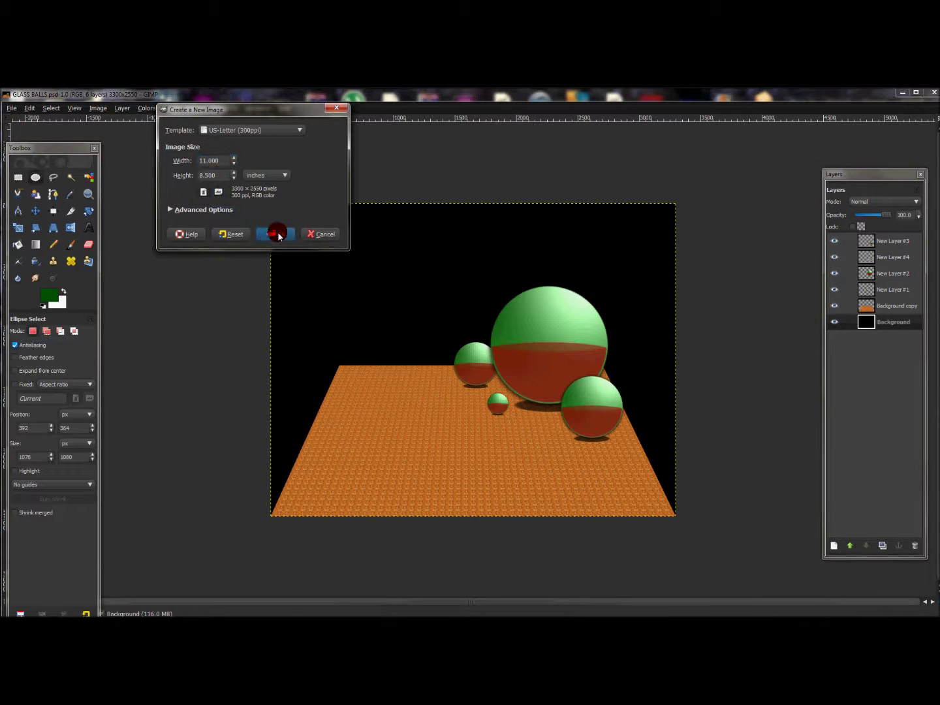
click(459, 156)
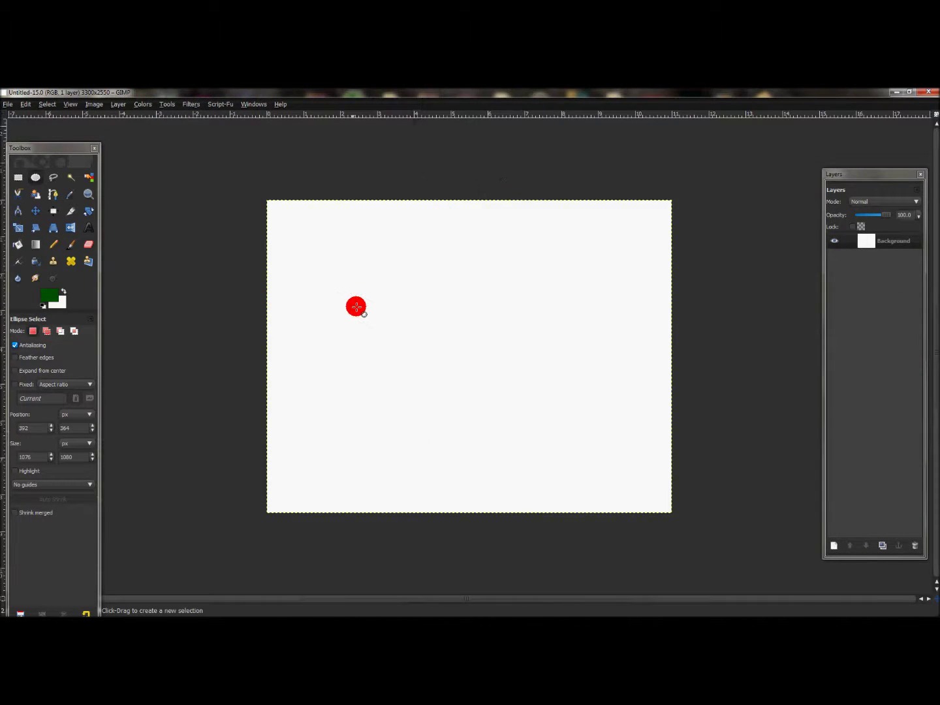
click(835, 546)
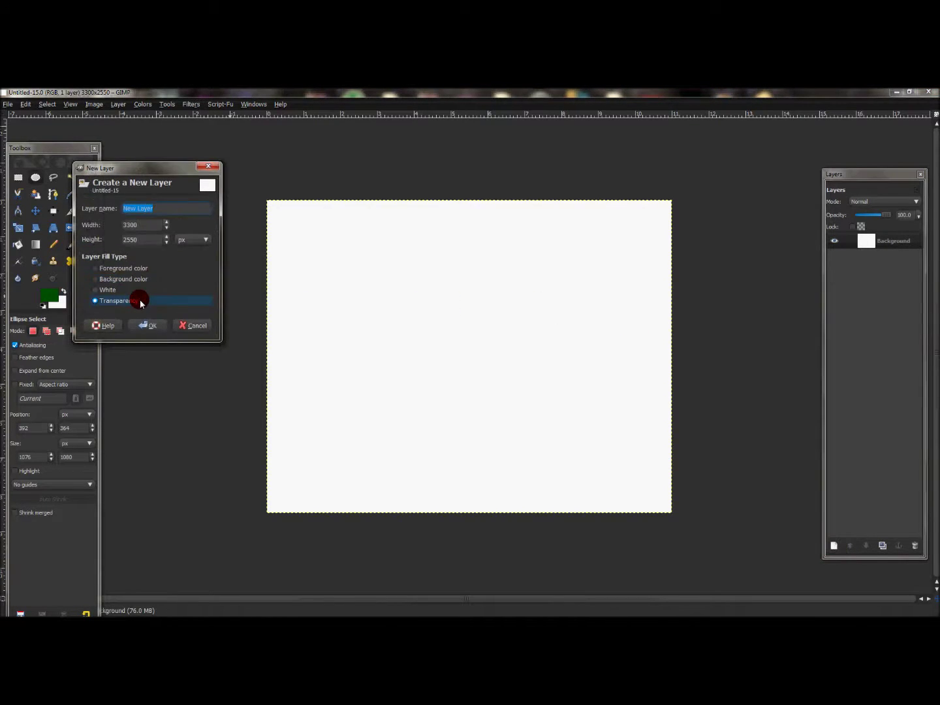
click(145, 325)
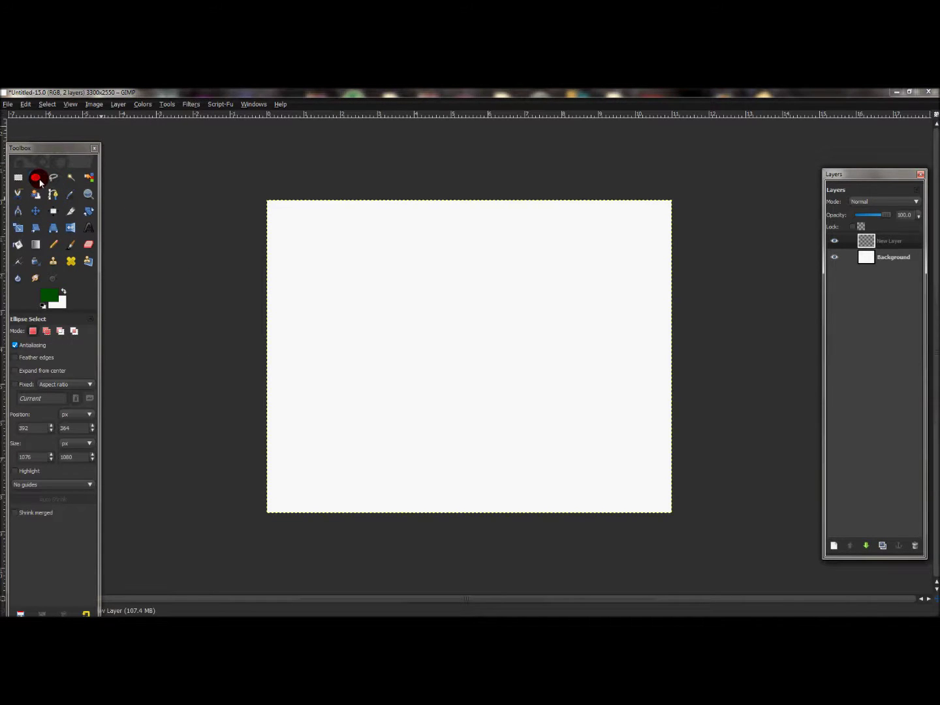
- Select a circle mid-canvas and set Blend to a radial FG-to-Transparent gradient
click(37, 179)
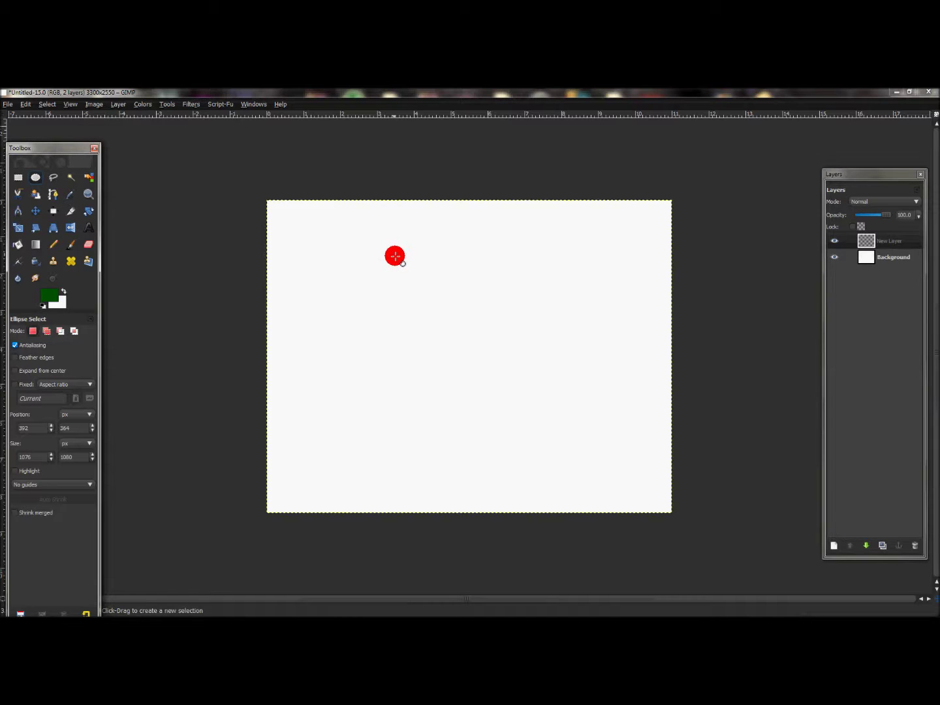
drag(399, 290, 537, 419)
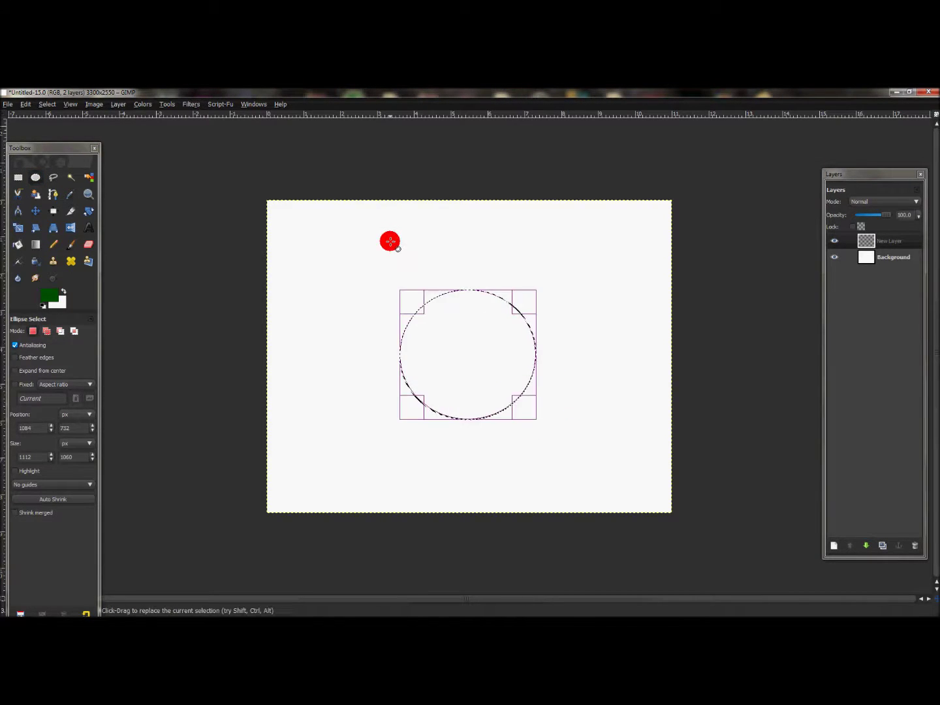
click(36, 246)
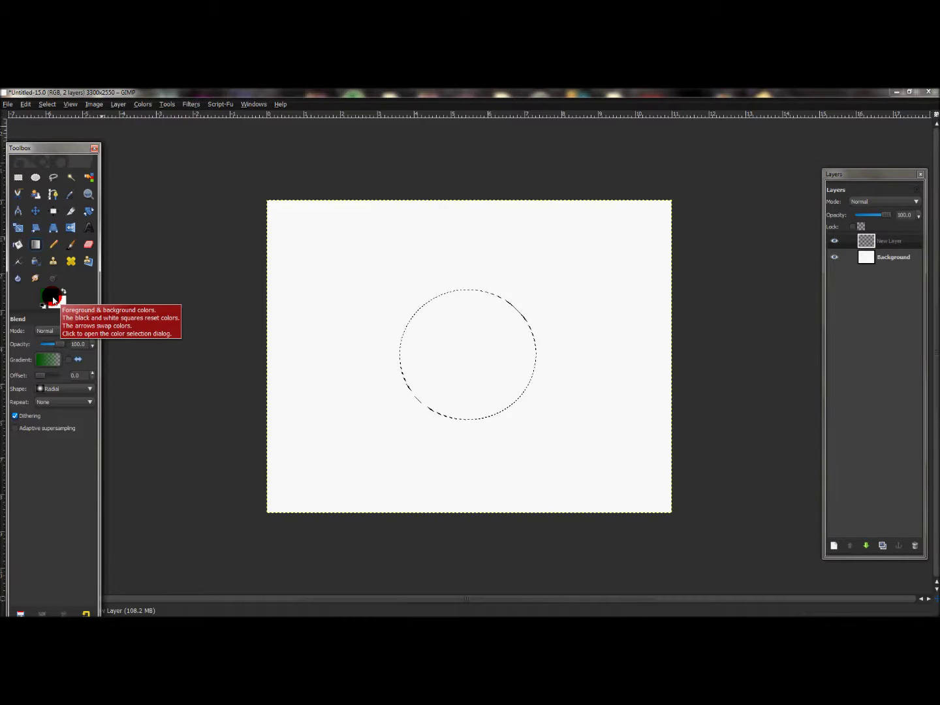
click(53, 364)
click(98, 426)
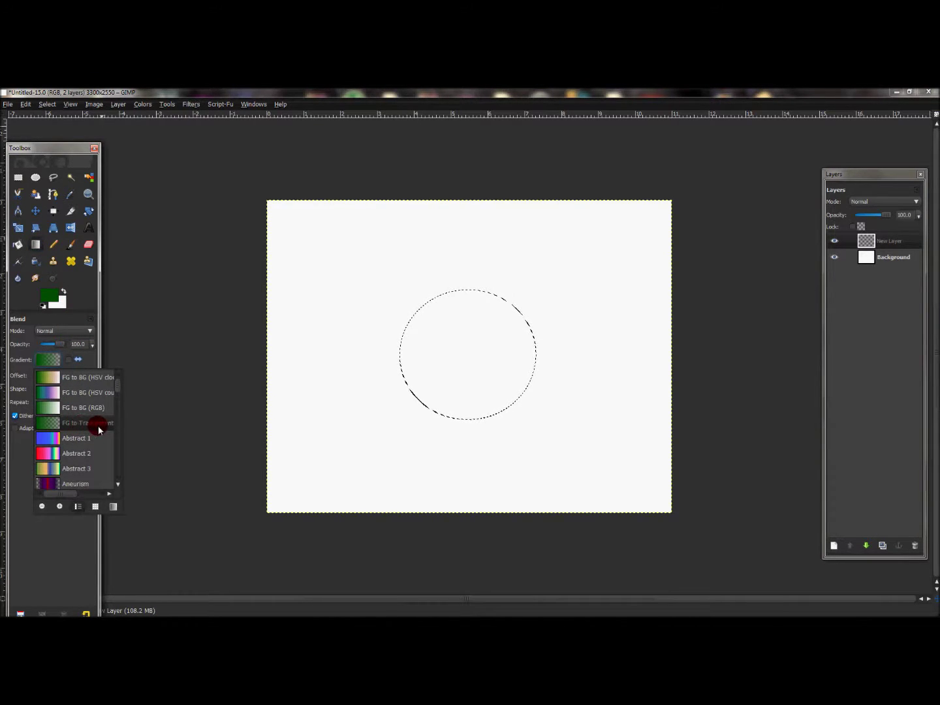
click(144, 425)
click(57, 389)
click(38, 391)
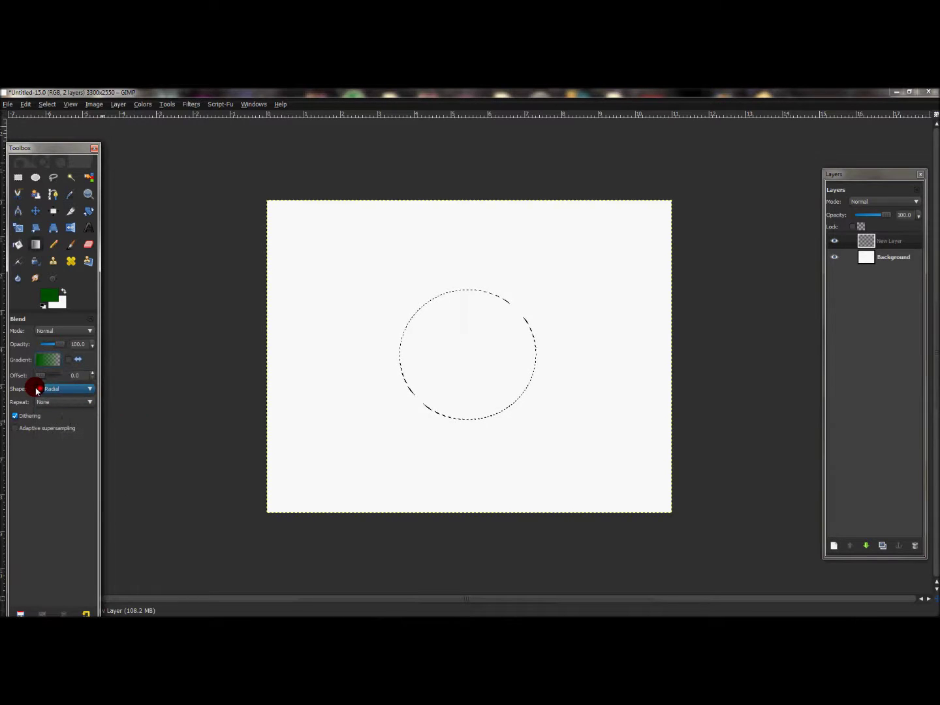
- Shade the circle with the green radial gradient and clear the selection
mouse_move(352, 363)
mouse_down()
mouse_move(378, 385)
mouse_move(477, 345)
mouse_up()
mouse_move(520, 292)
mouse_down()
mouse_move(527, 288)
mouse_move(522, 299)
mouse_up()
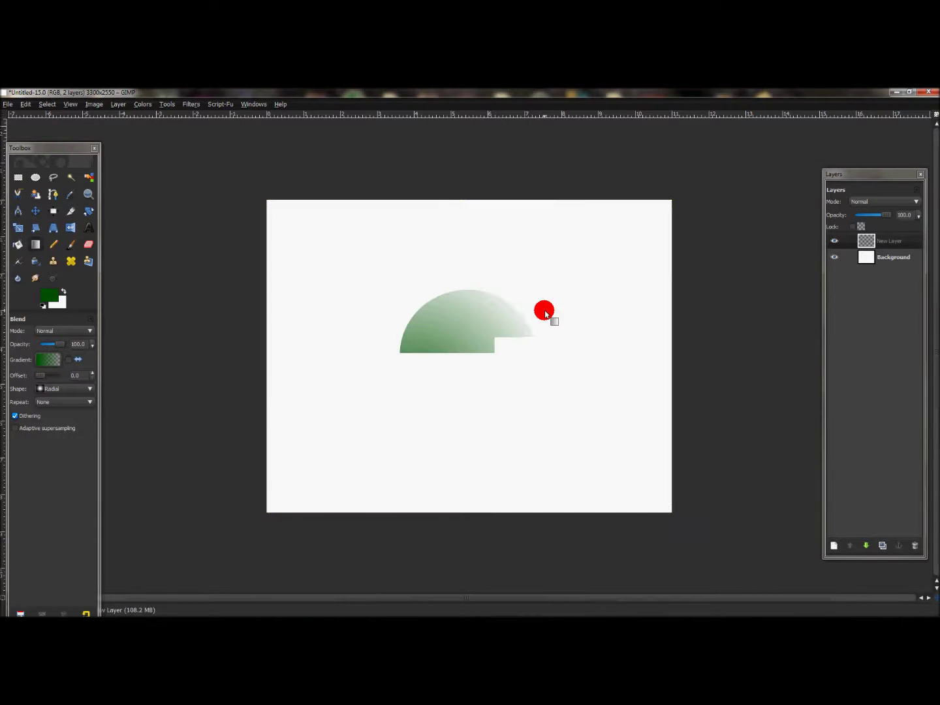
click(50, 102)
click(52, 126)
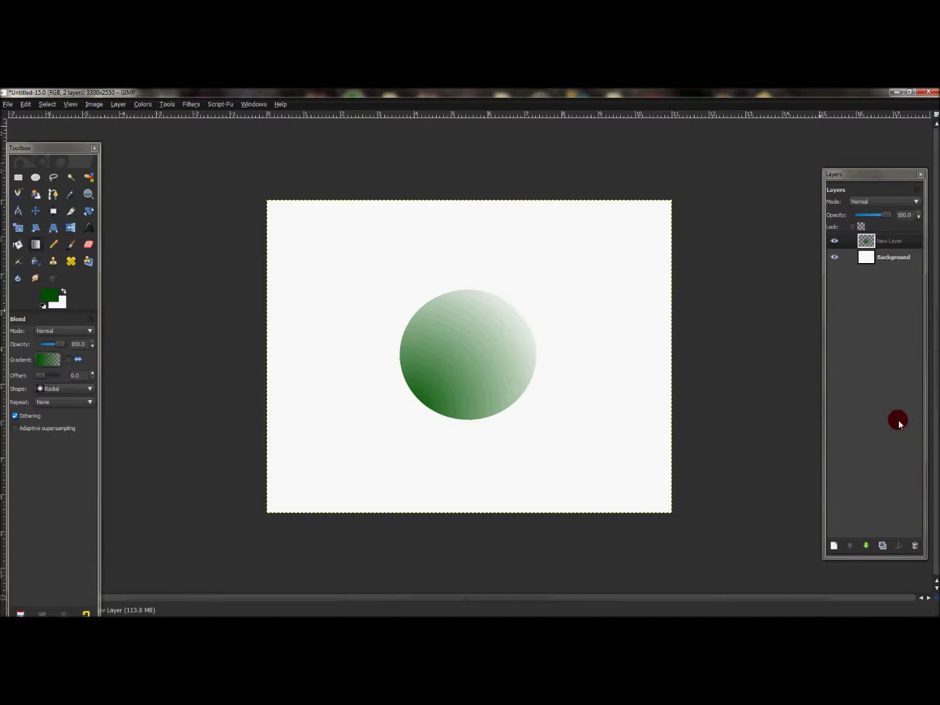
- Duplicate the sphere layer, load its alpha as a selection, and reset the foreground to black
click(884, 545)
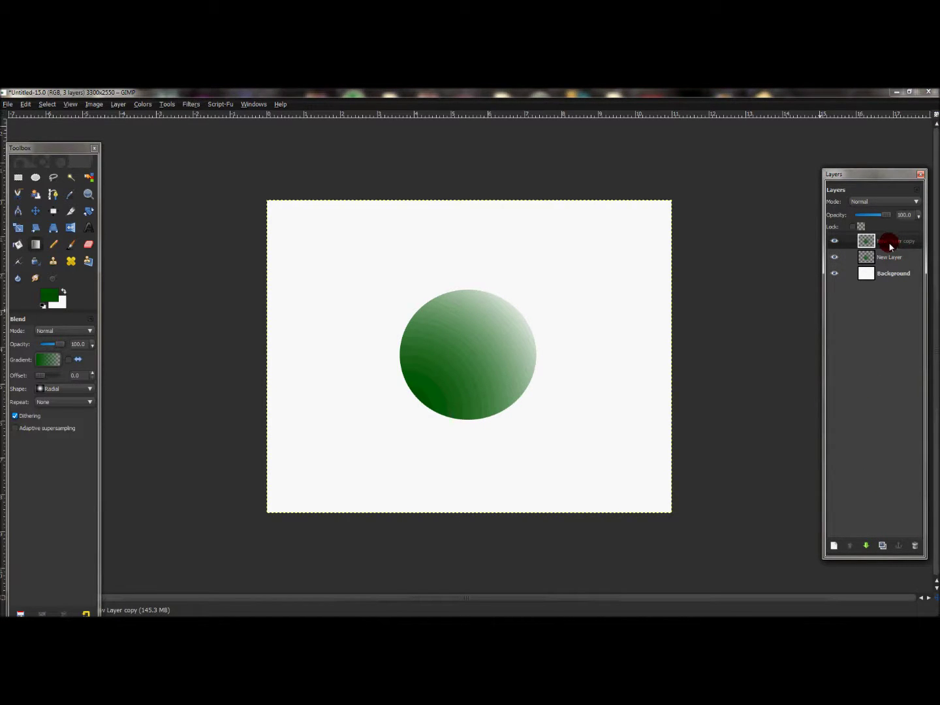
right_click(882, 242)
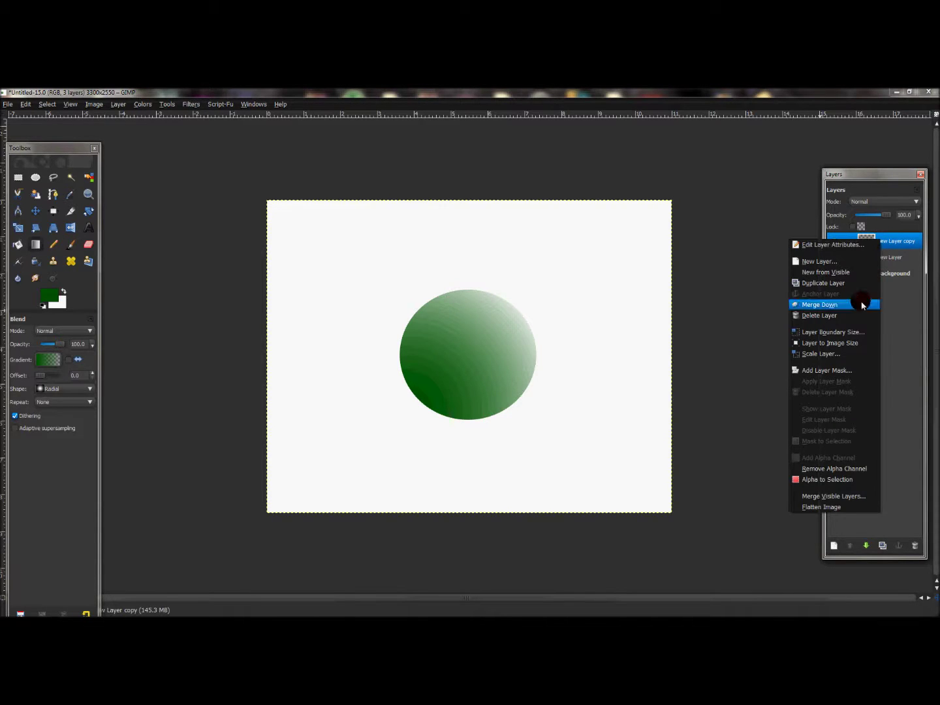
click(842, 479)
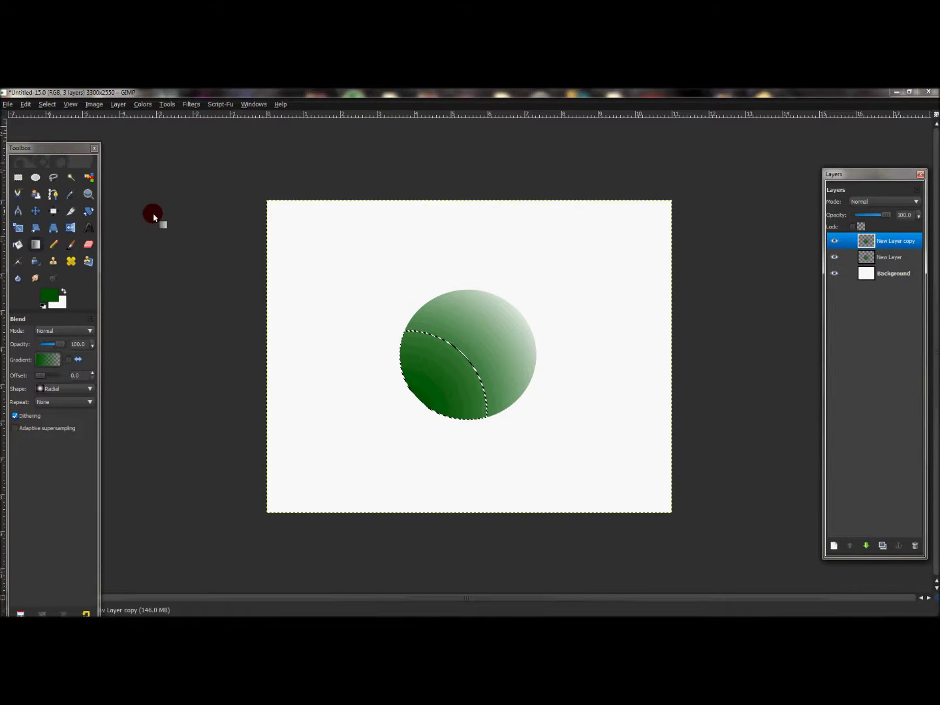
click(47, 307)
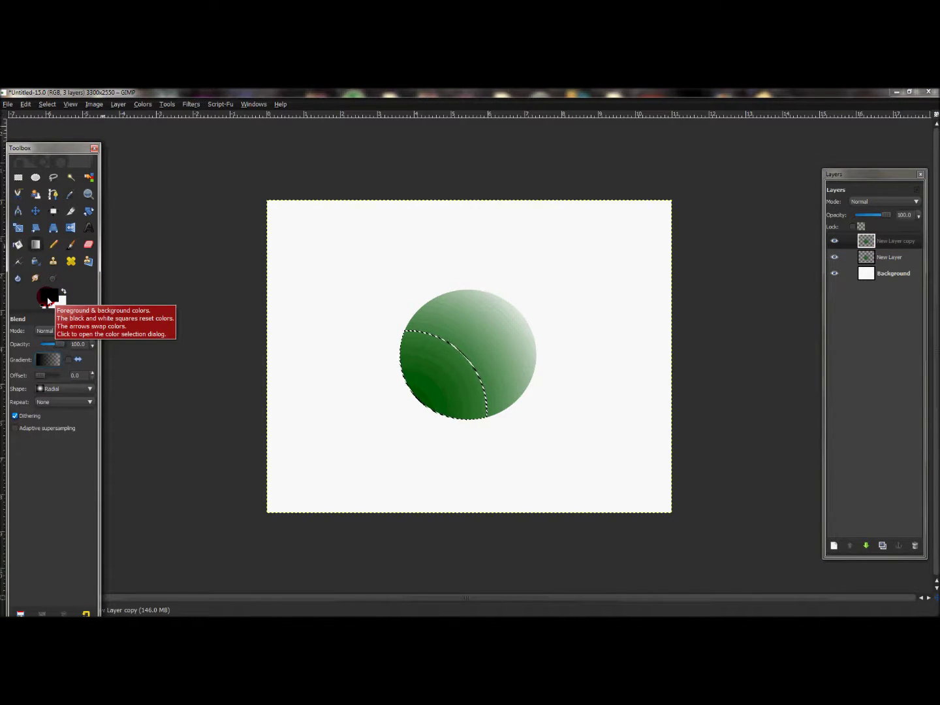
click(46, 297)
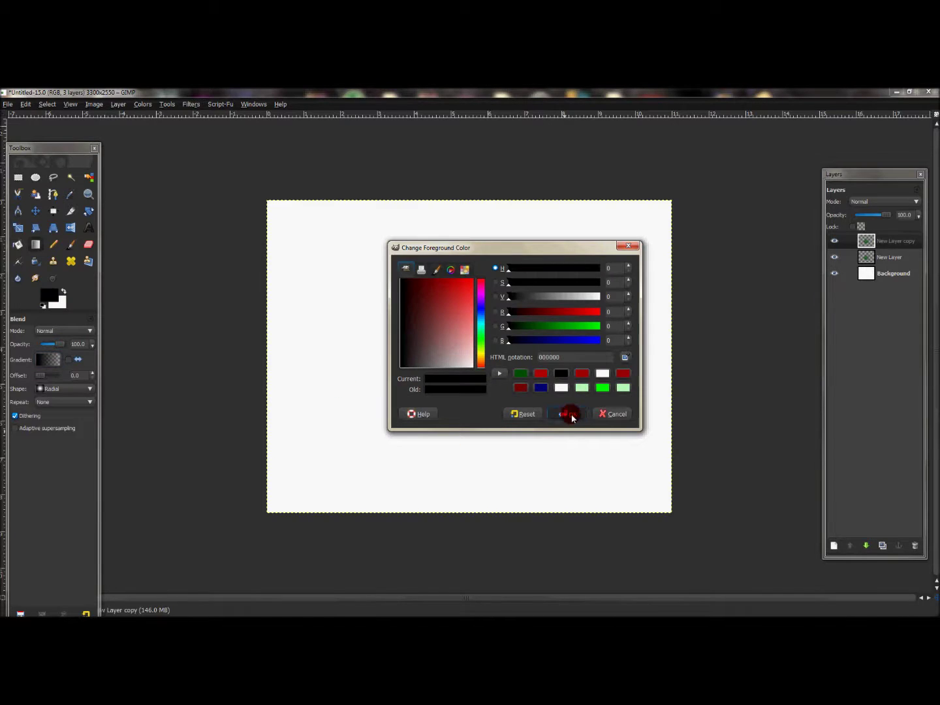
click(567, 414)
- Bucket-fill the whole sphere selection with black, then select all
click(14, 249)
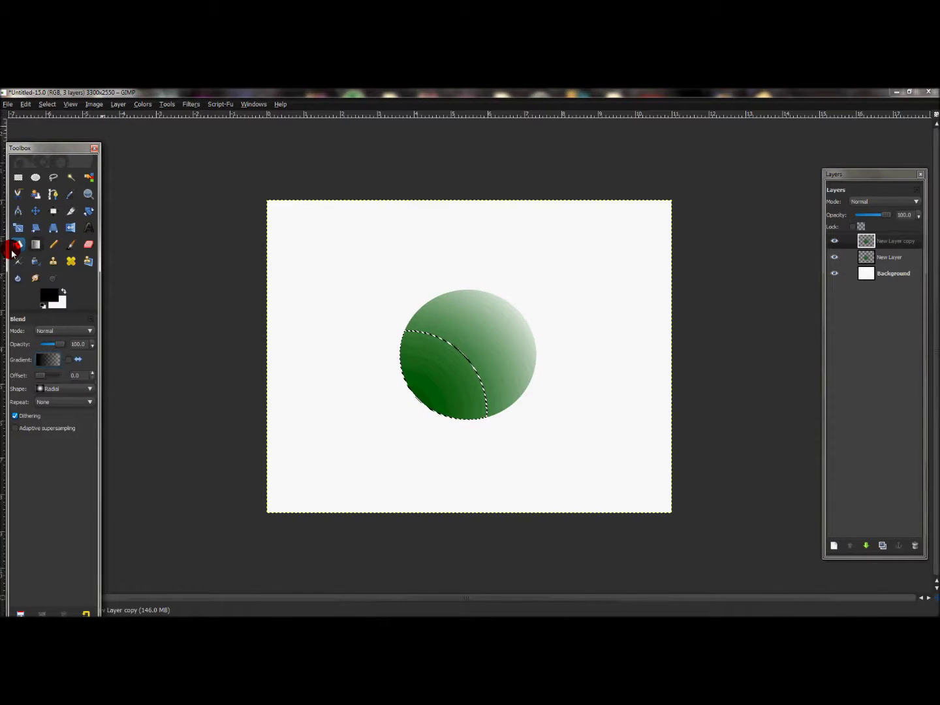
click(36, 421)
click(331, 420)
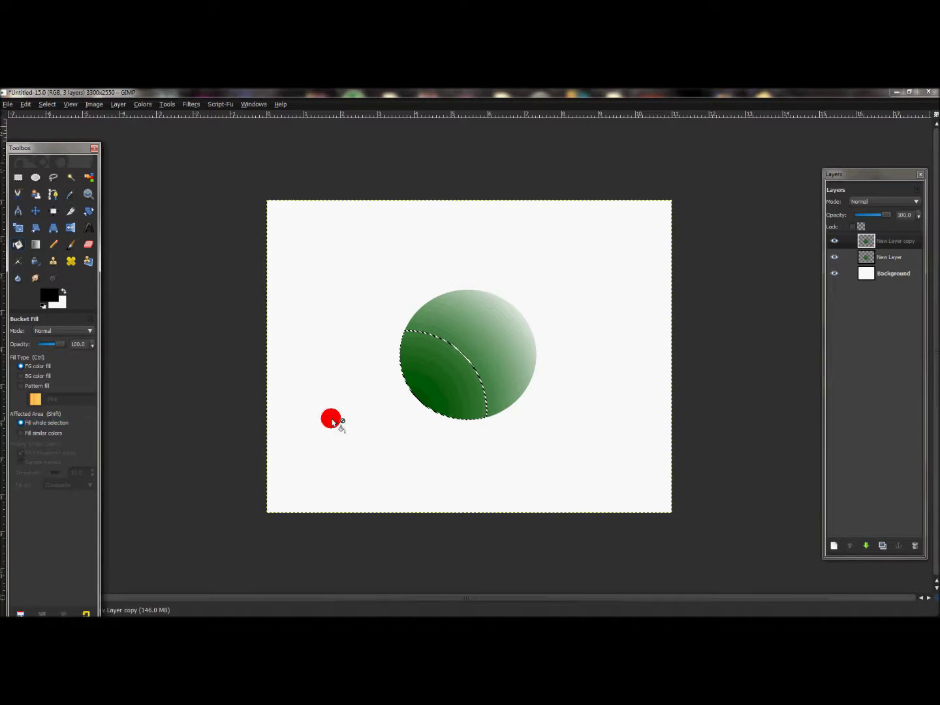
click(443, 394)
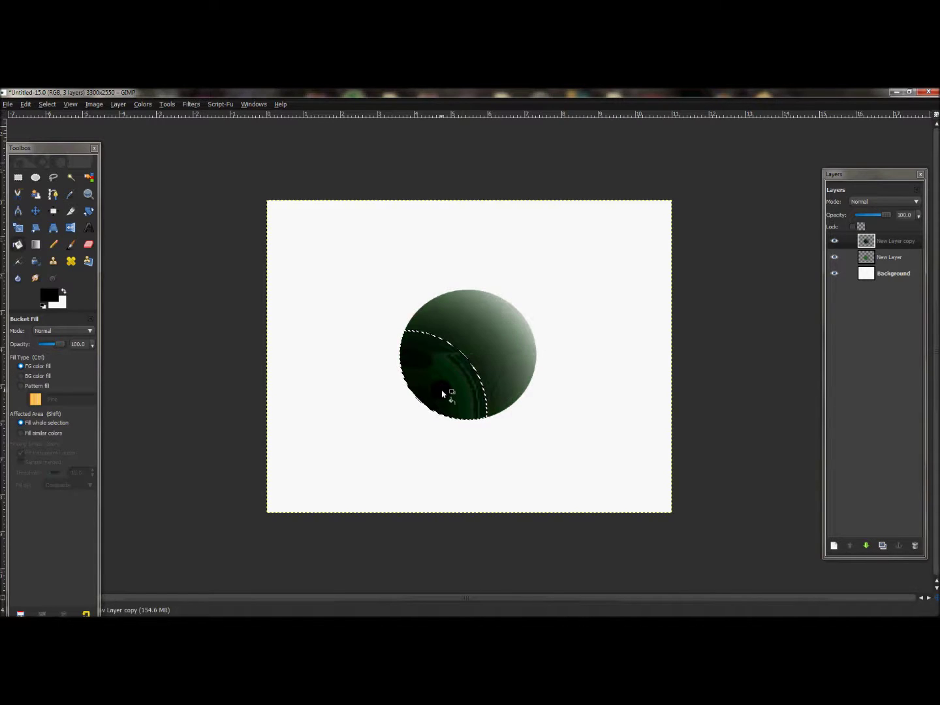
click(463, 391)
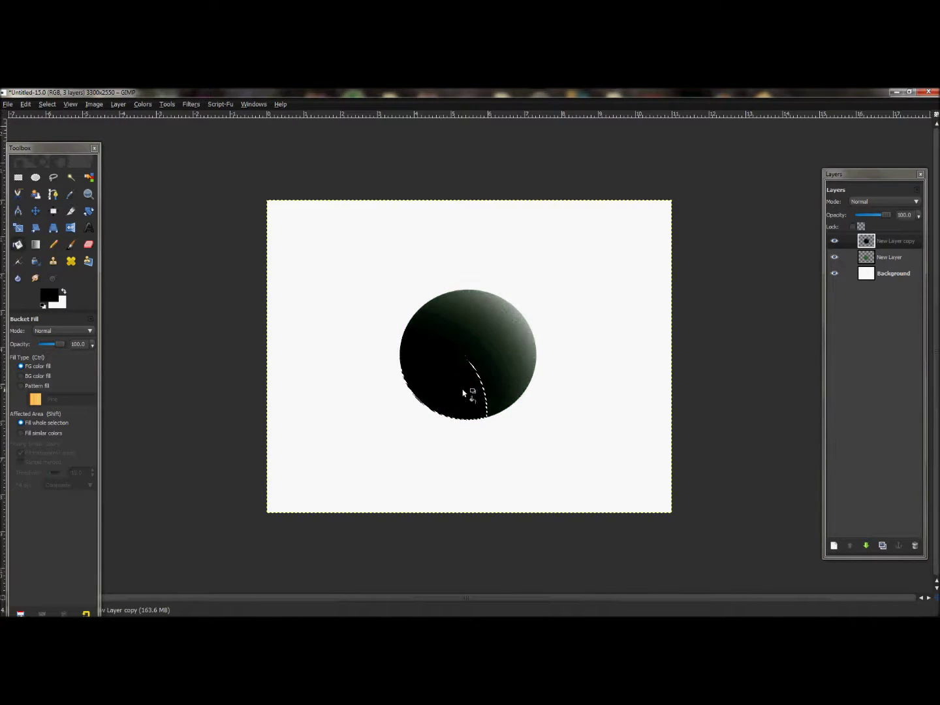
mouse_move(507, 394)
mouse_down()
mouse_move(656, 389)
mouse_move(712, 354)
mouse_move(824, 335)
mouse_up()
click(47, 104)
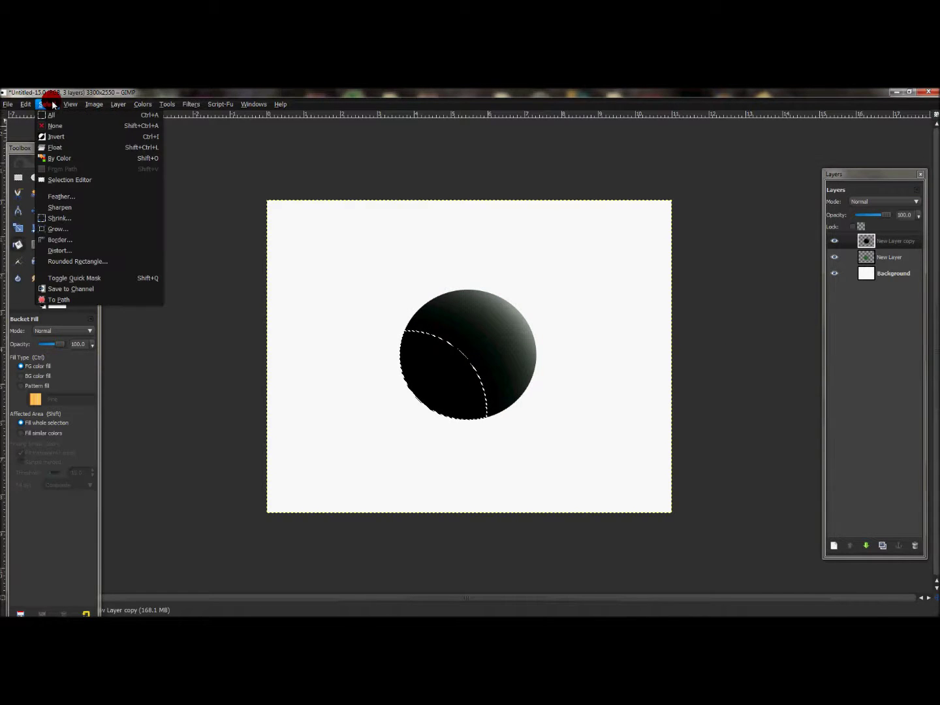
click(59, 115)
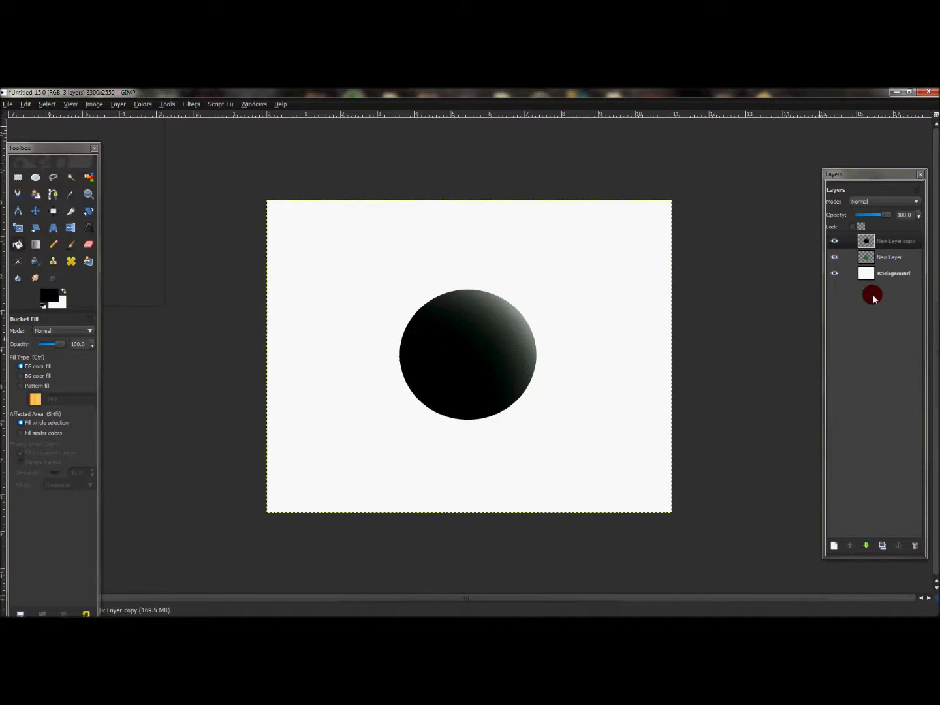
drag(875, 288, 871, 546)
- Lower the black copy beneath the green layer, apply an 87 px Gaussian Blur, then activate New Layer
click(869, 546)
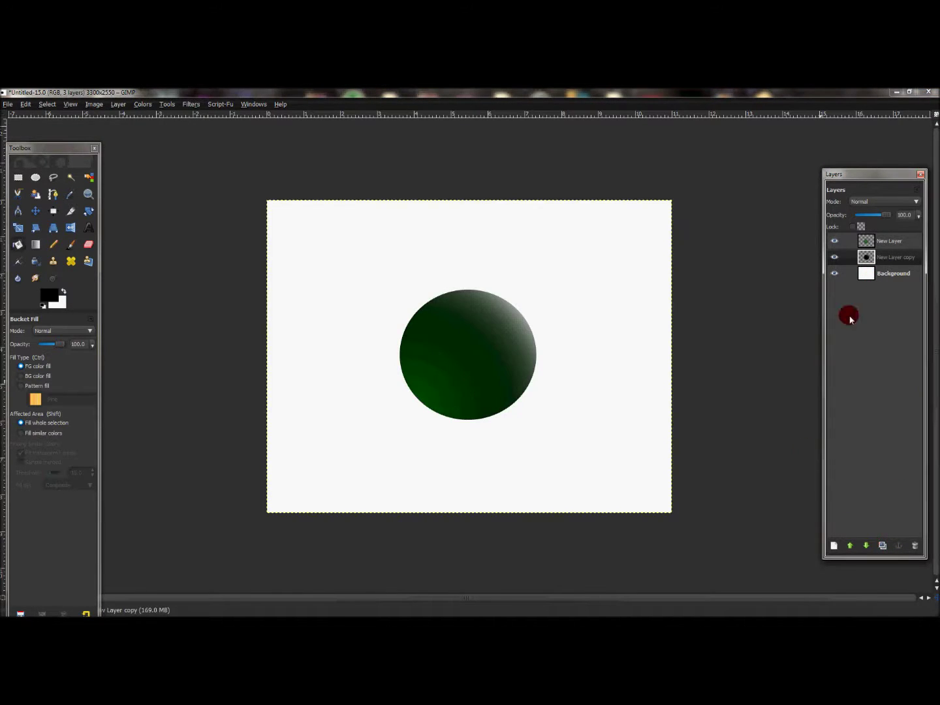
drag(884, 262, 901, 261)
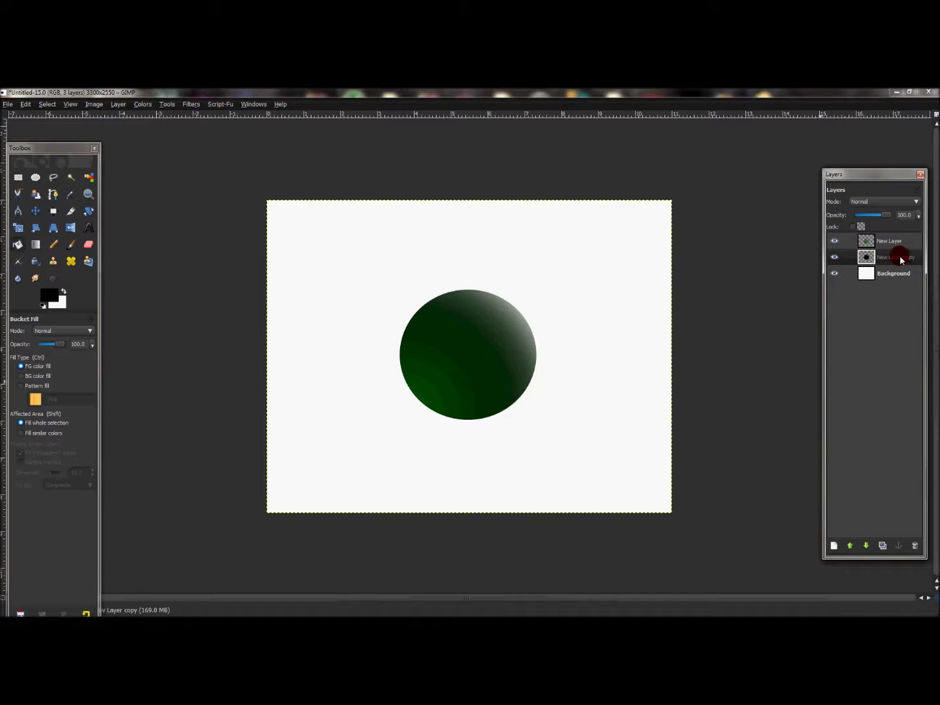
click(192, 103)
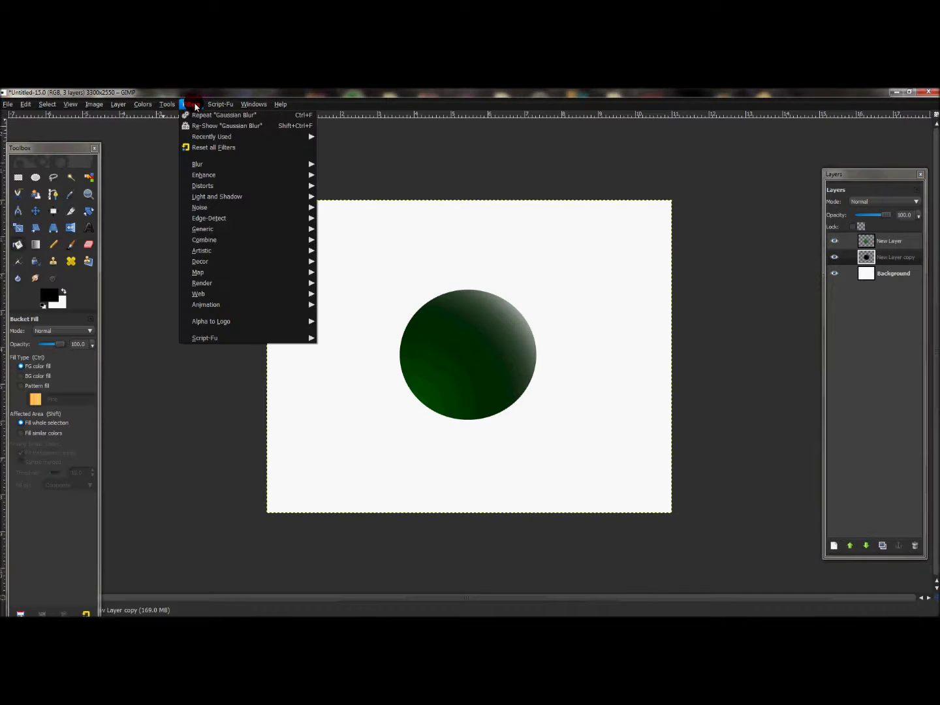
mouse_move(235, 162)
click(390, 186)
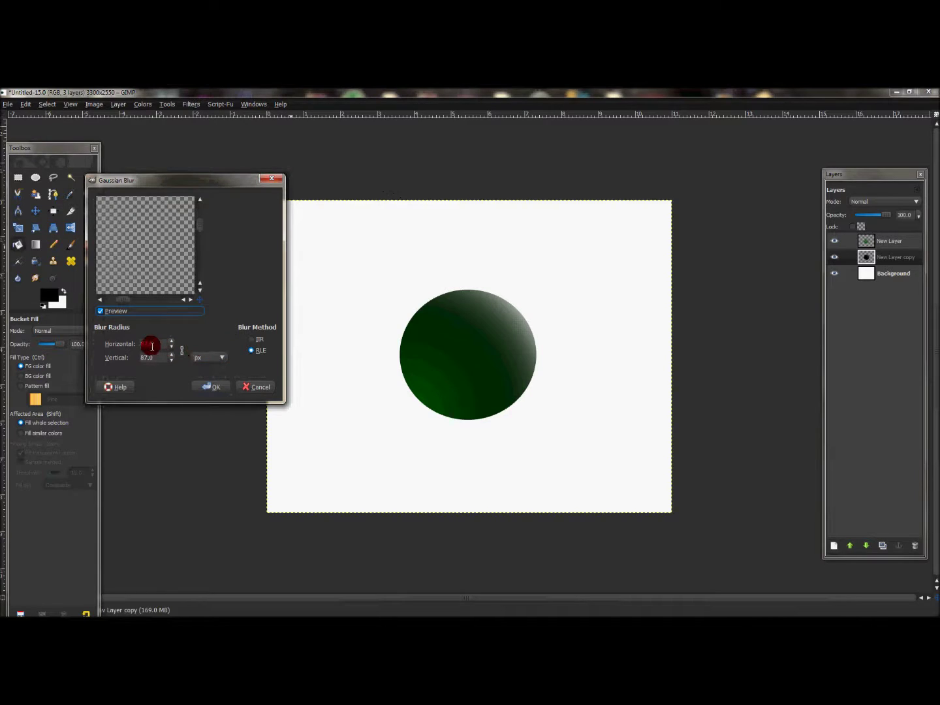
click(146, 340)
click(211, 385)
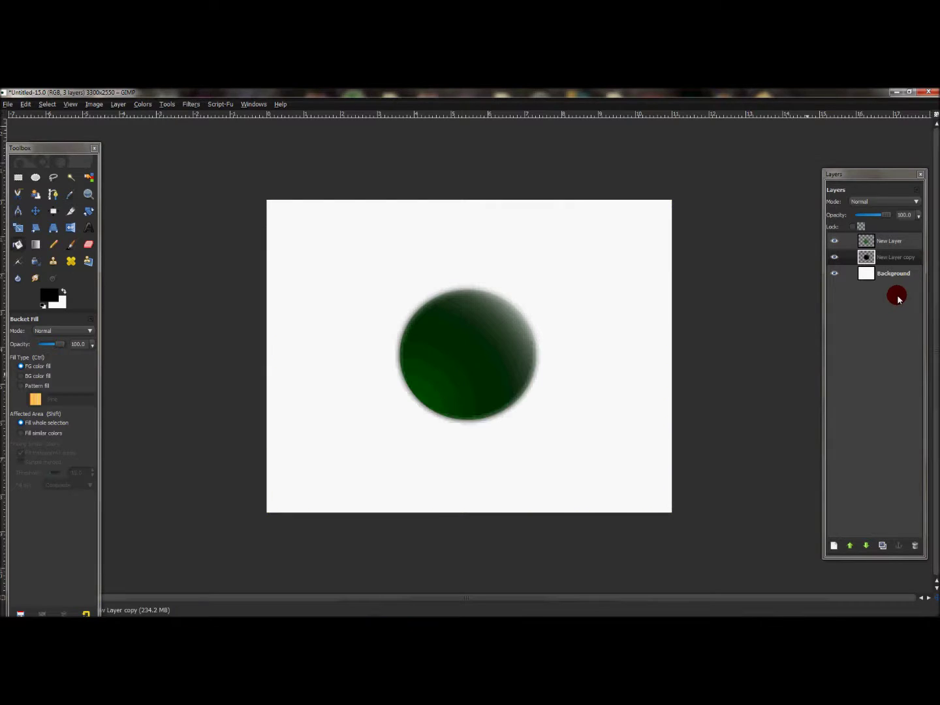
click(887, 244)
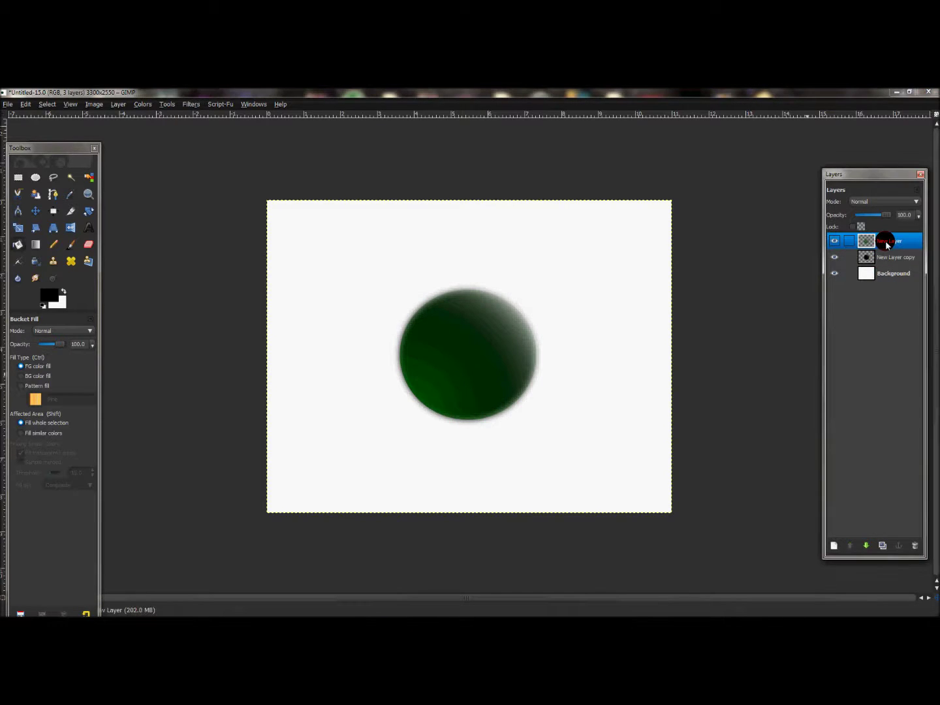
- Duplicate New Layer, load its alpha as a selection, and fill it with white
click(883, 546)
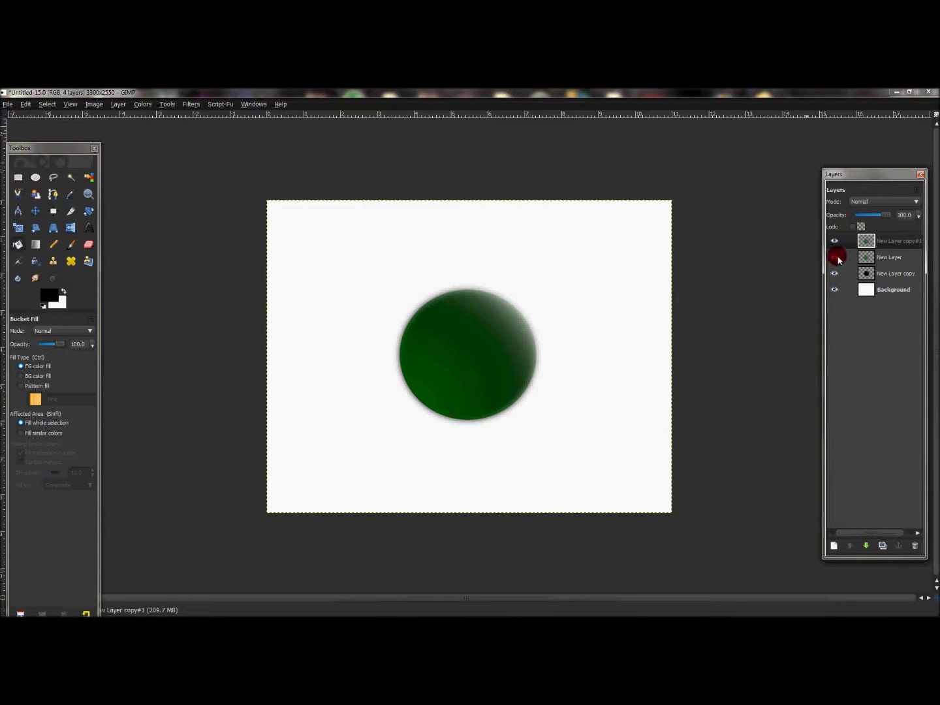
right_click(893, 238)
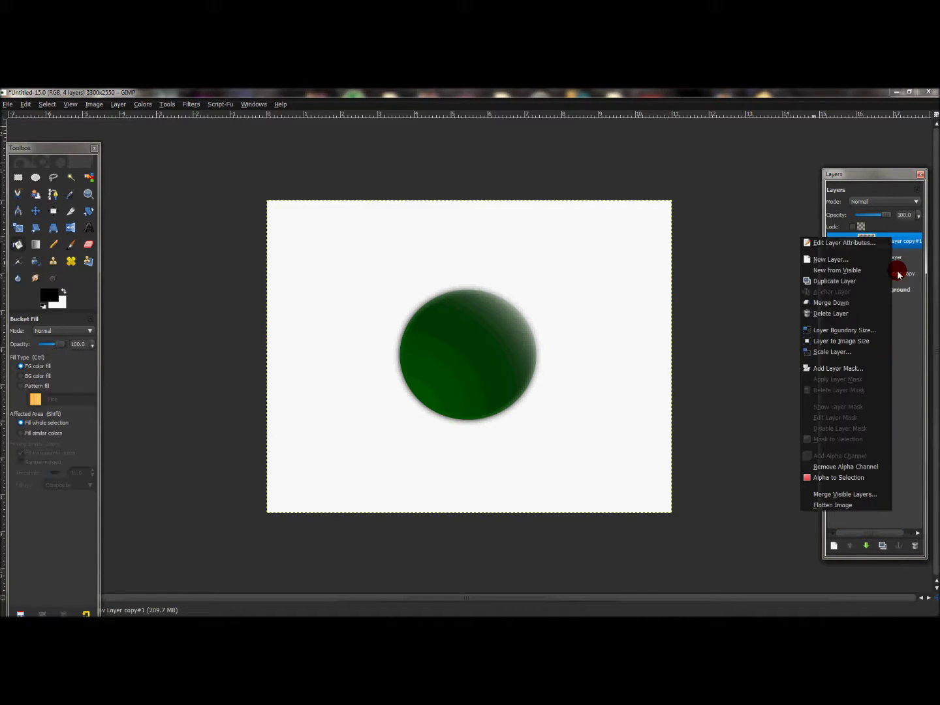
click(866, 477)
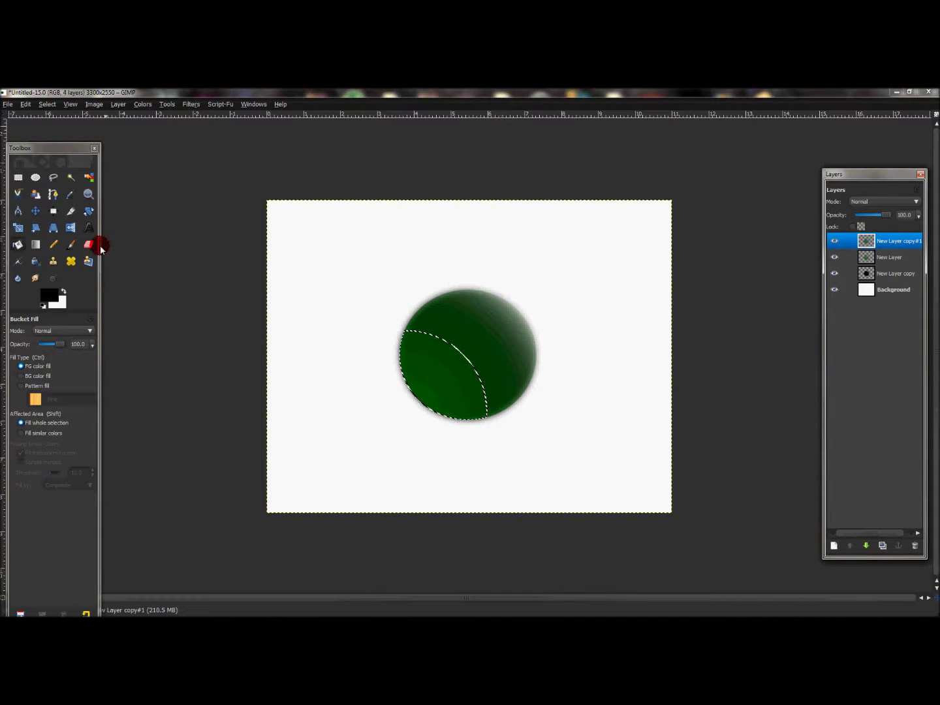
click(62, 292)
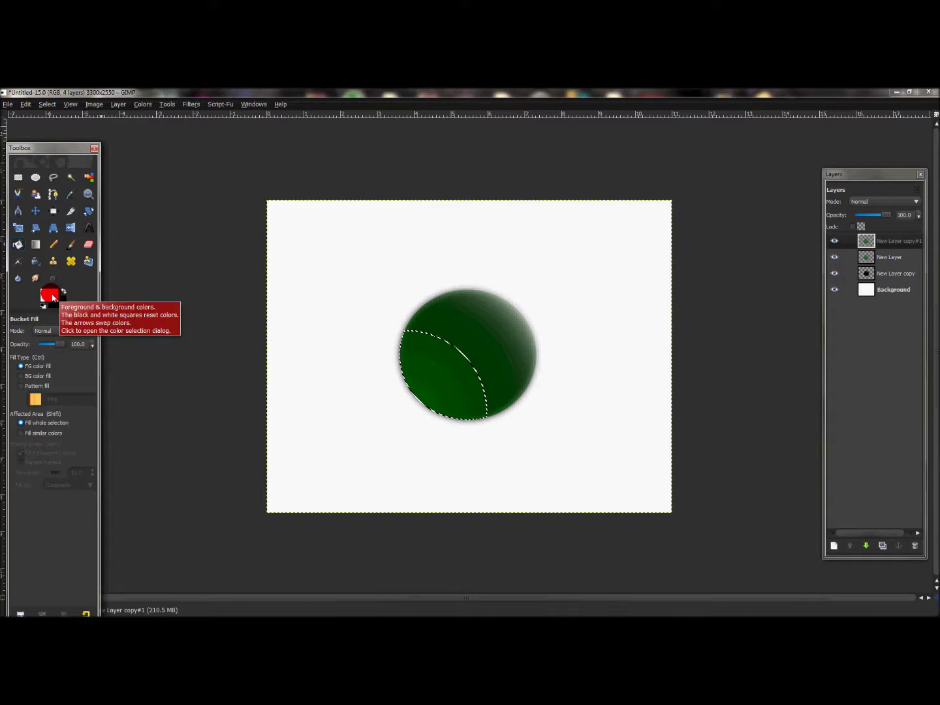
click(454, 370)
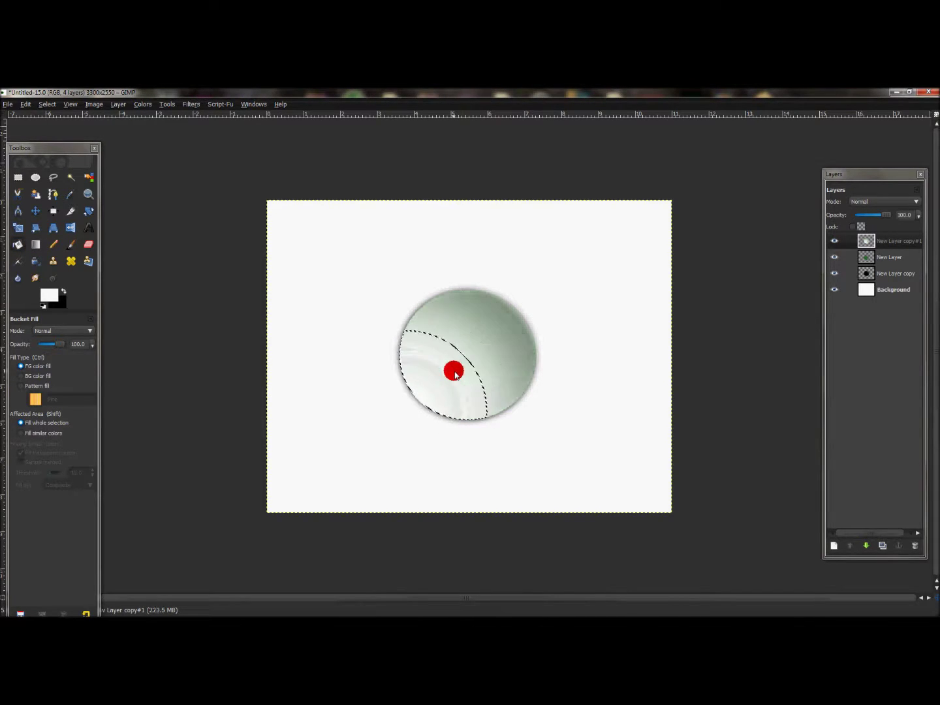
click(520, 373)
click(895, 269)
click(480, 392)
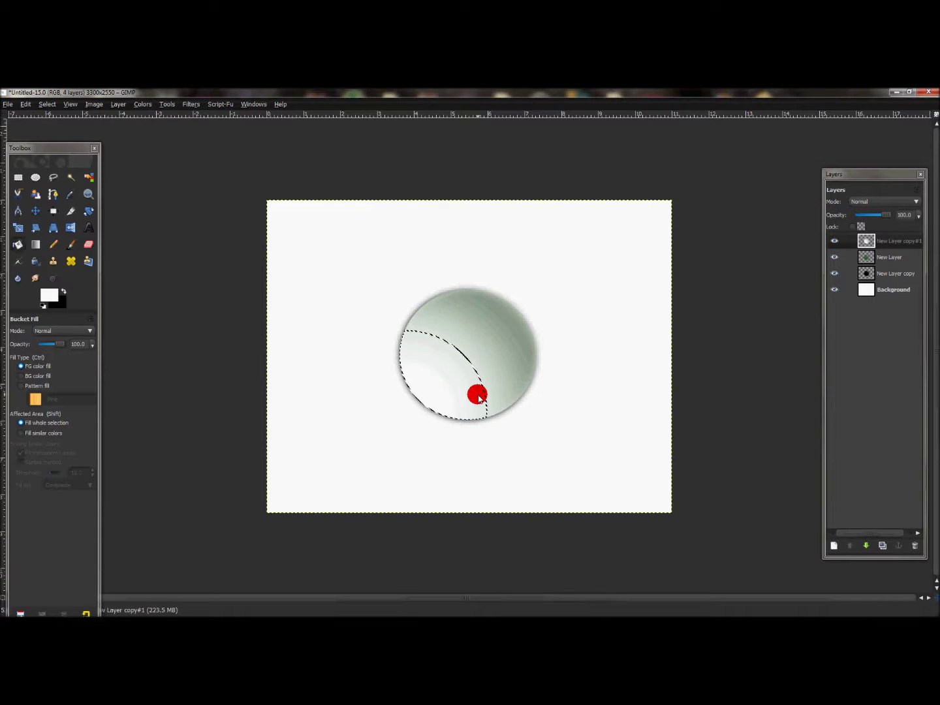
click(896, 241)
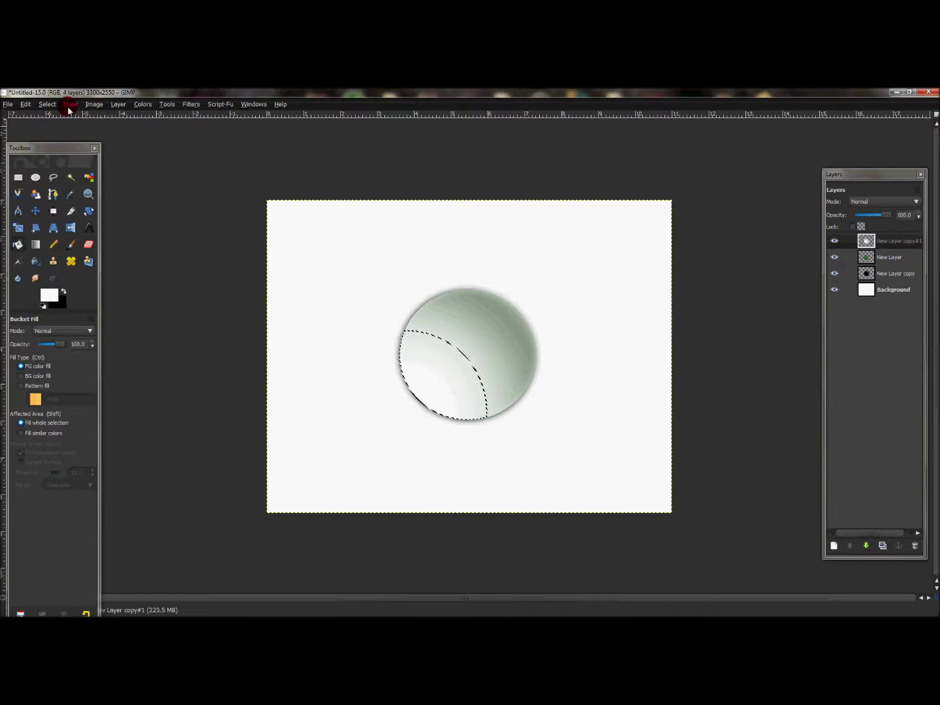
- Clear the selection and move New Layer copy#1 beneath New Layer
click(47, 104)
click(56, 127)
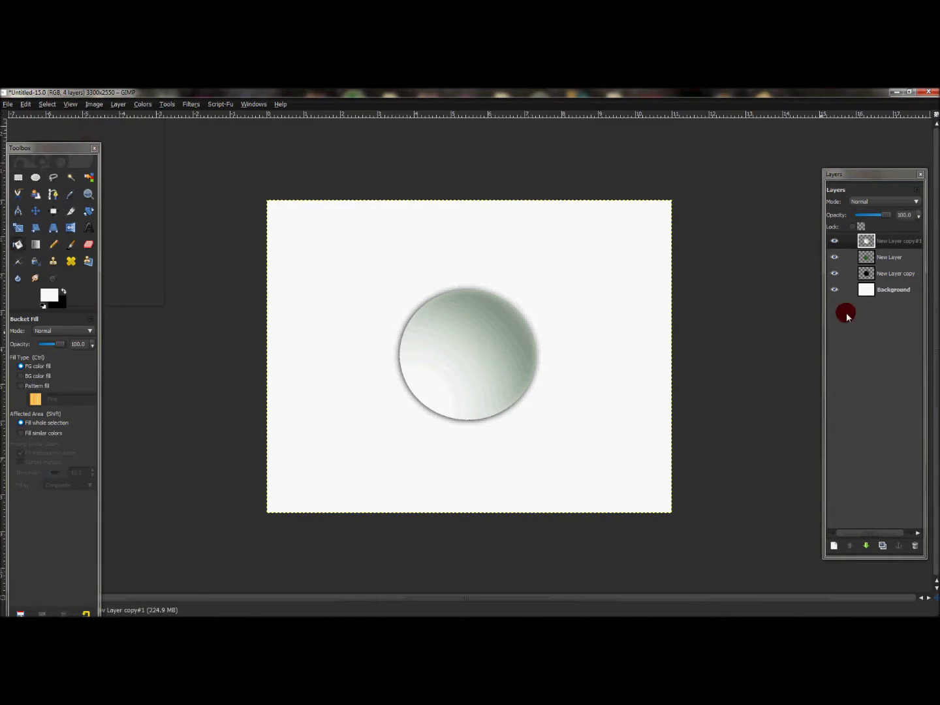
click(867, 546)
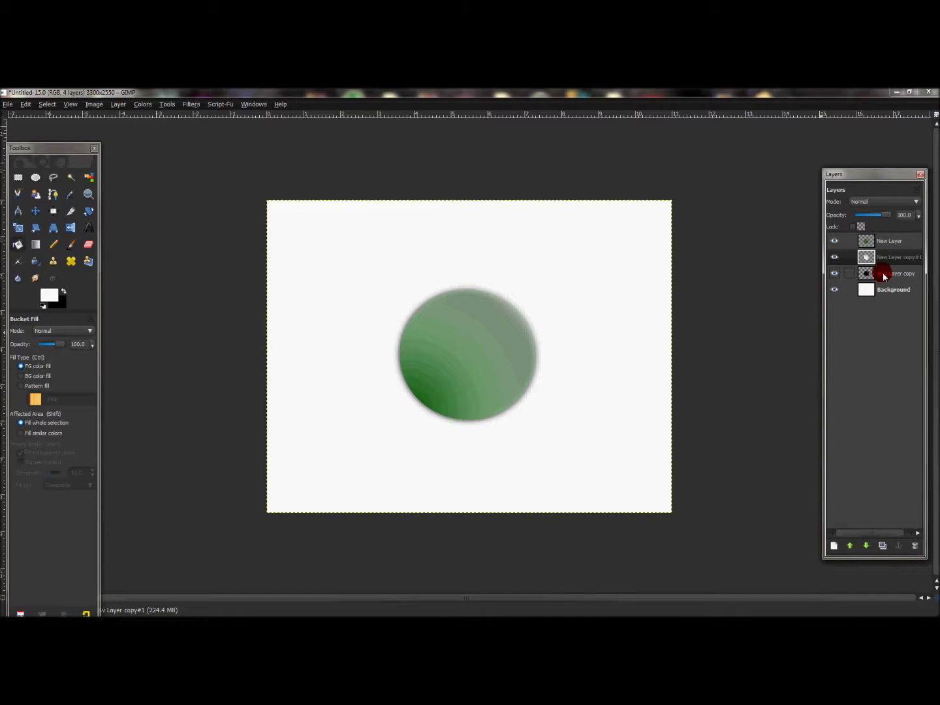
- Load New Layer's alpha as a selection and add an empty New Layer #1
click(888, 241)
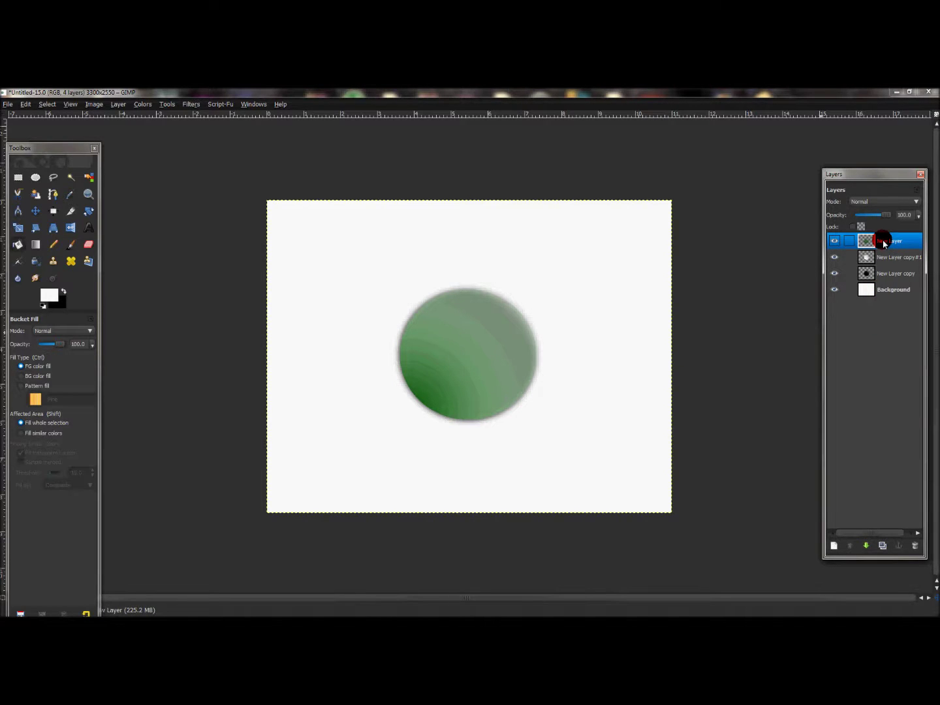
right_click(884, 244)
click(844, 481)
click(838, 546)
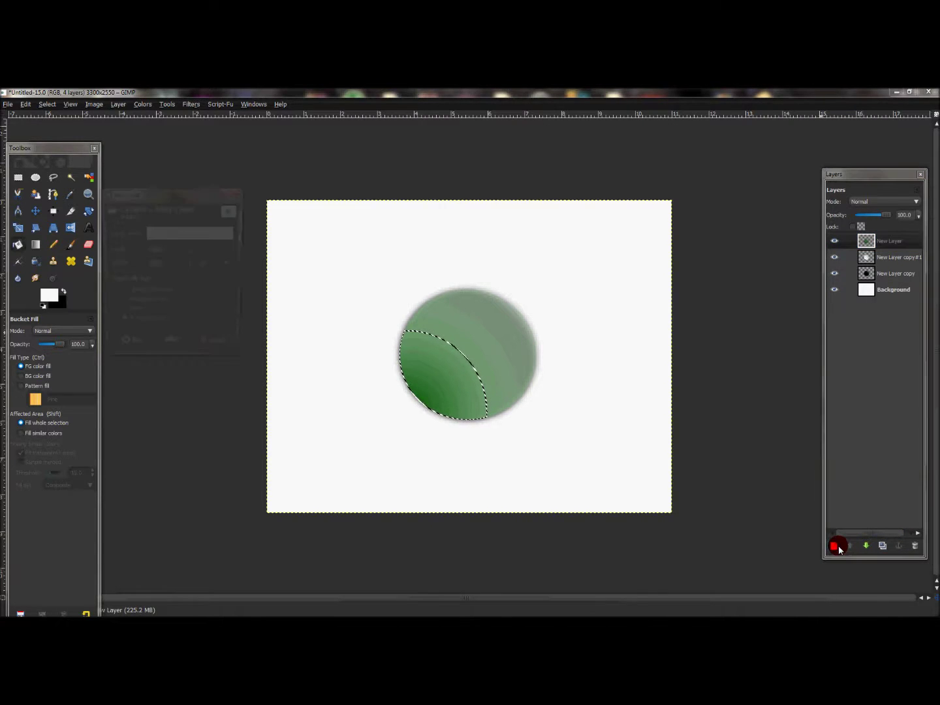
click(169, 351)
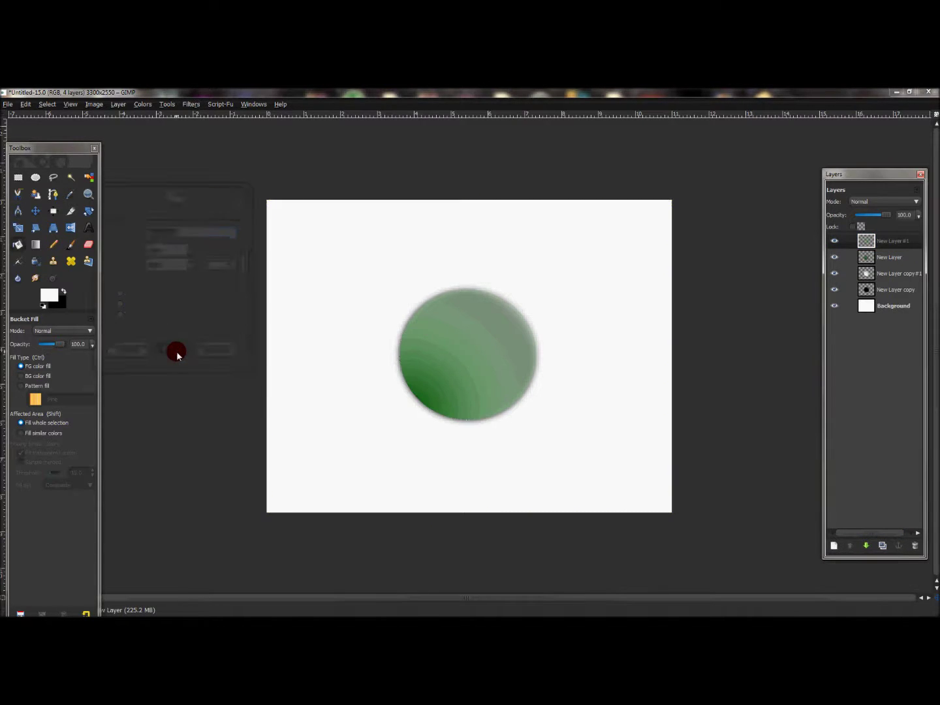
click(810, 297)
click(867, 248)
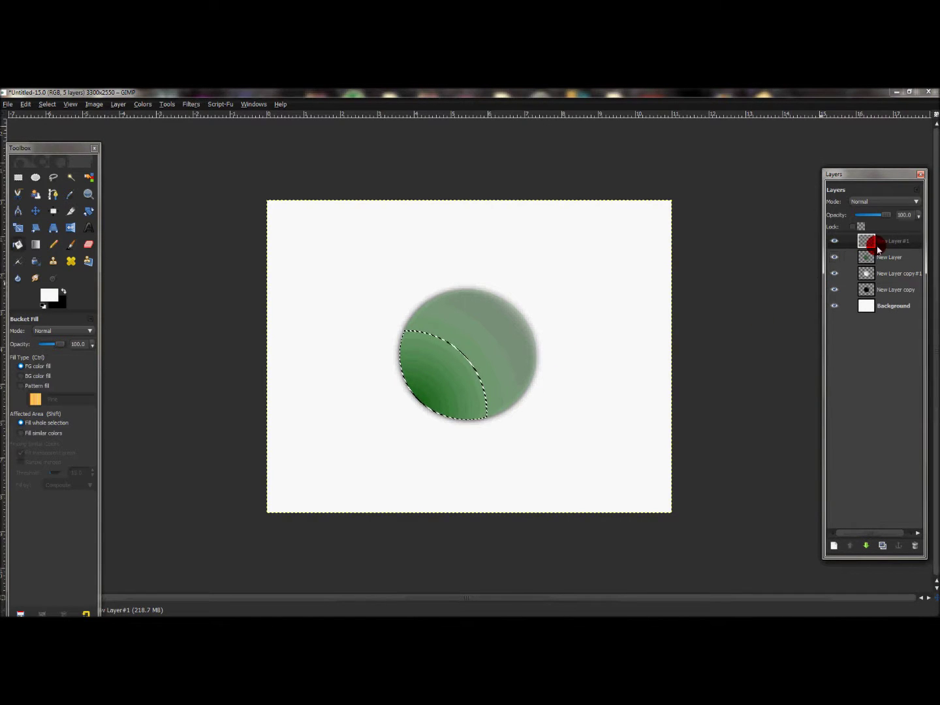
- Subtract a wide ellipse across the sphere's upper half with Ellipse Select
click(35, 178)
click(62, 320)
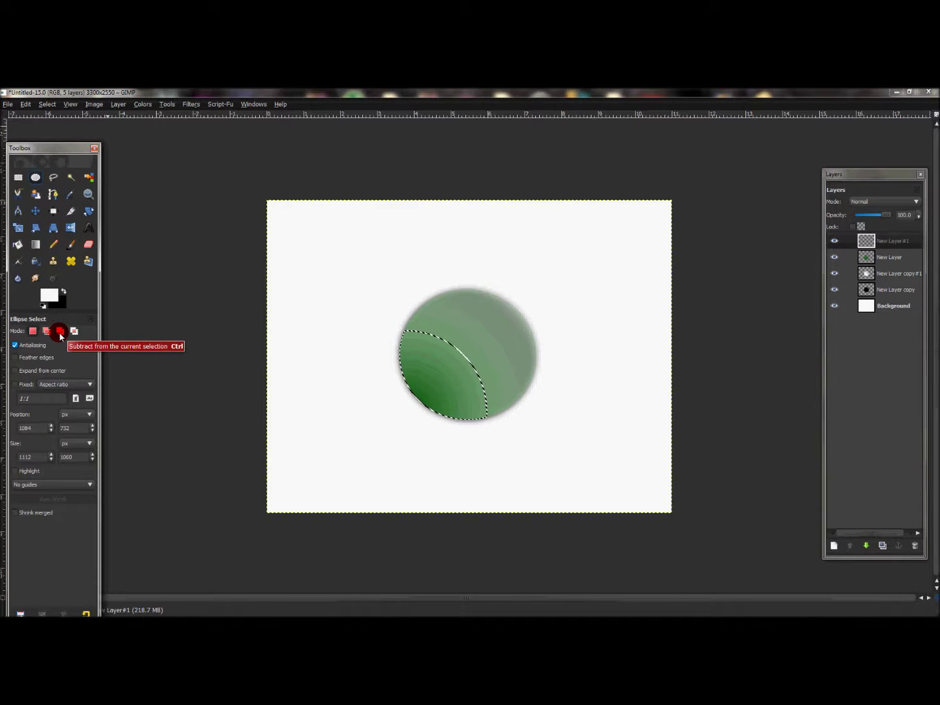
click(60, 332)
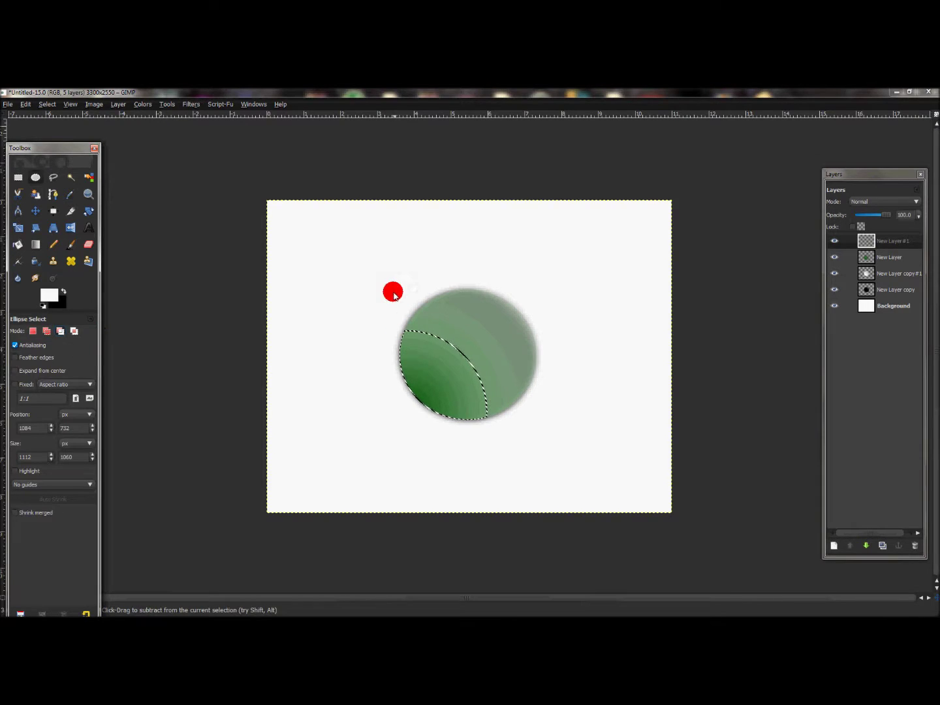
drag(379, 287, 586, 364)
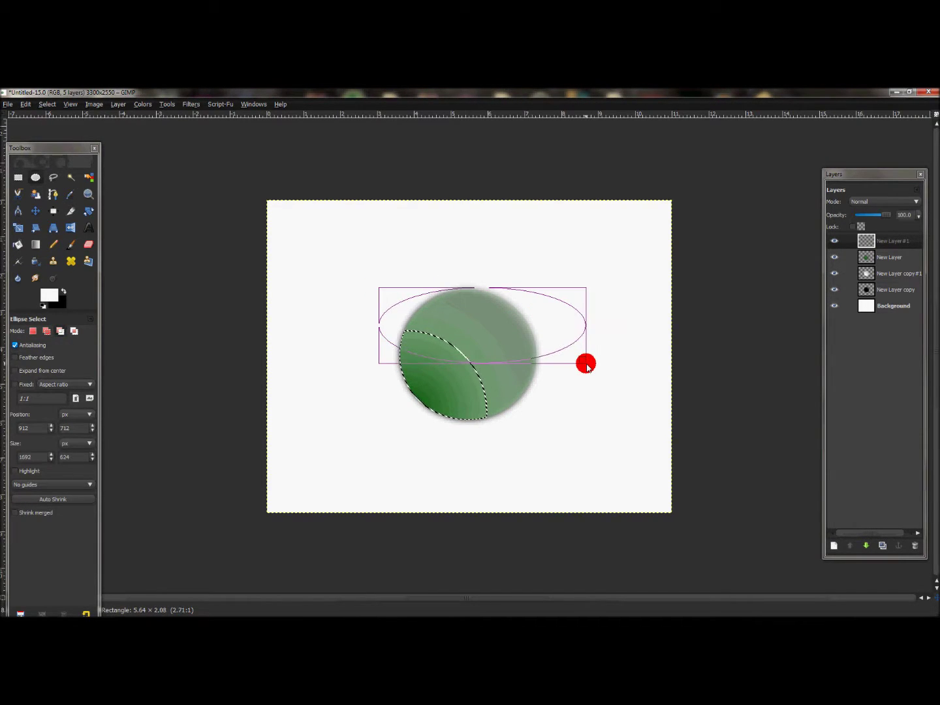
drag(392, 323, 279, 324)
drag(577, 328, 659, 339)
key(Escape)
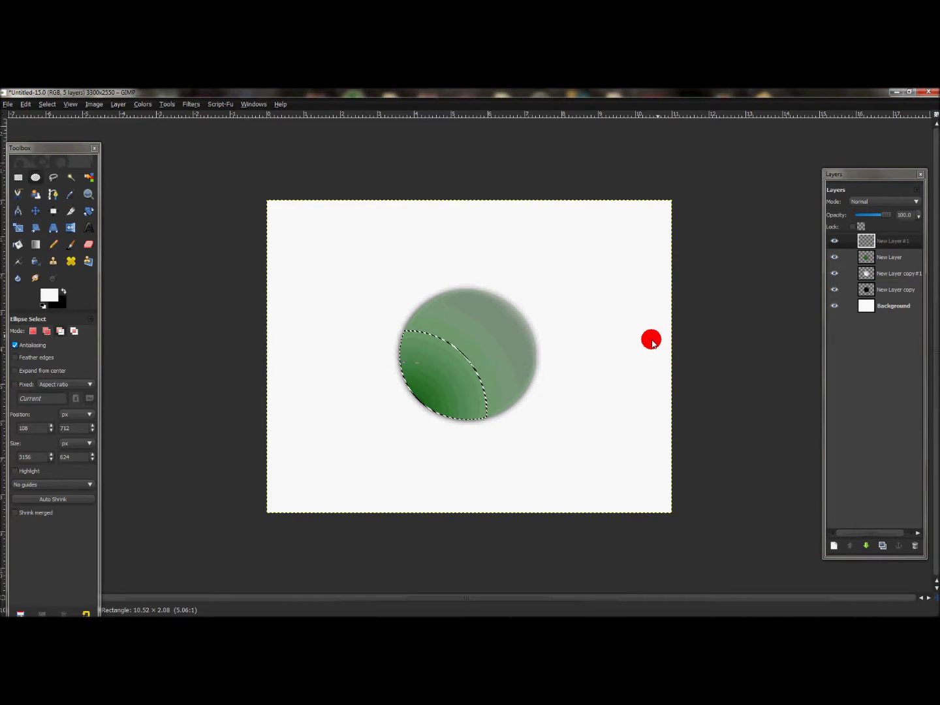
key(ctrl+z)
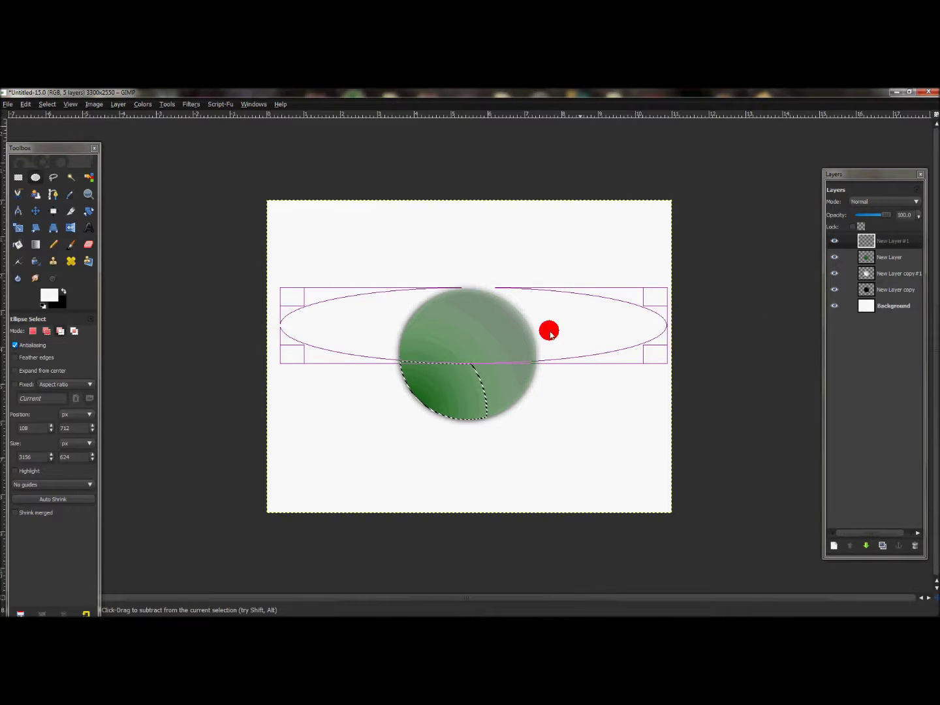
- Shrink the lower lens selection by 18 pixels with Select > Shrink
click(49, 105)
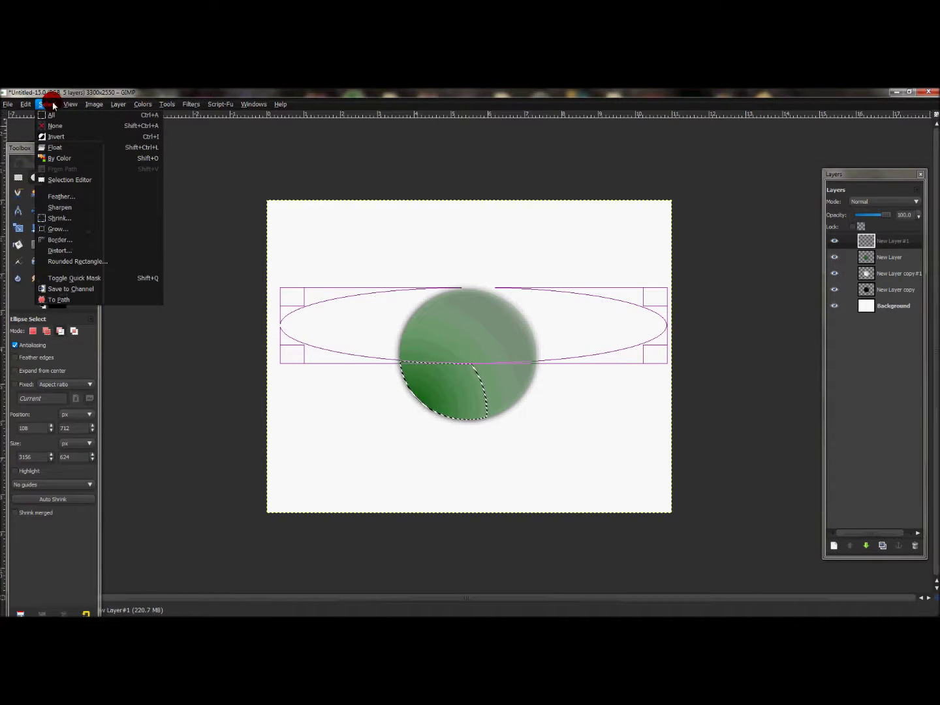
click(73, 216)
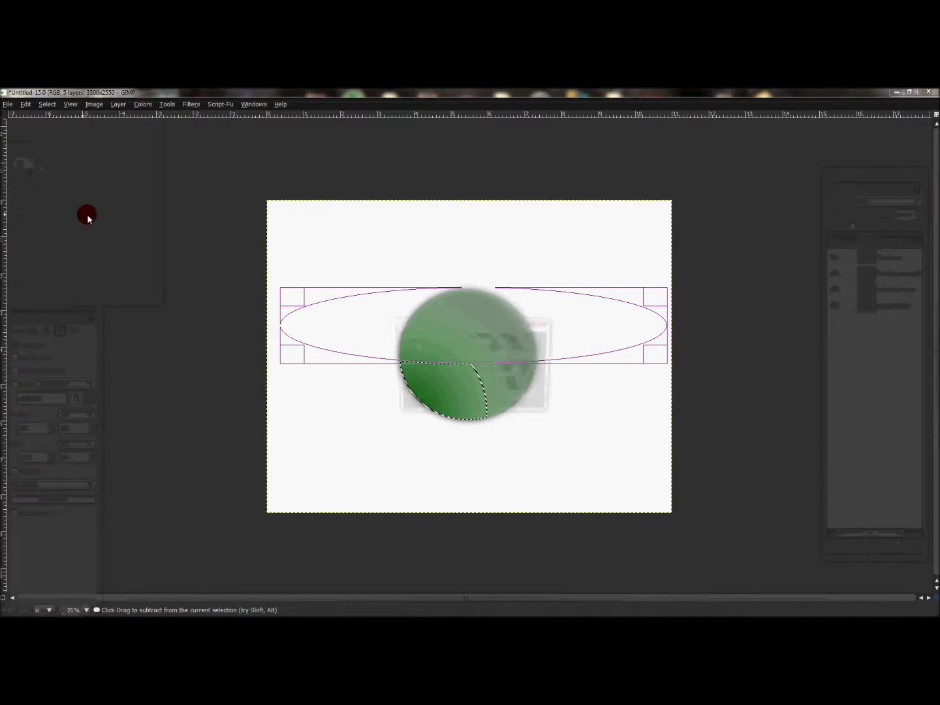
click(516, 357)
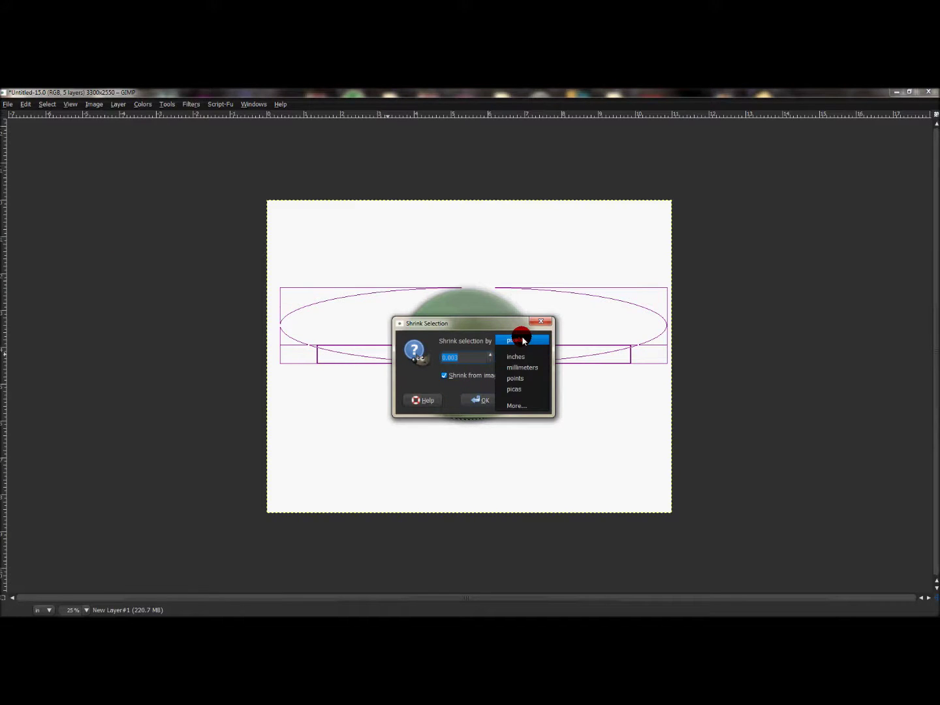
click(519, 340)
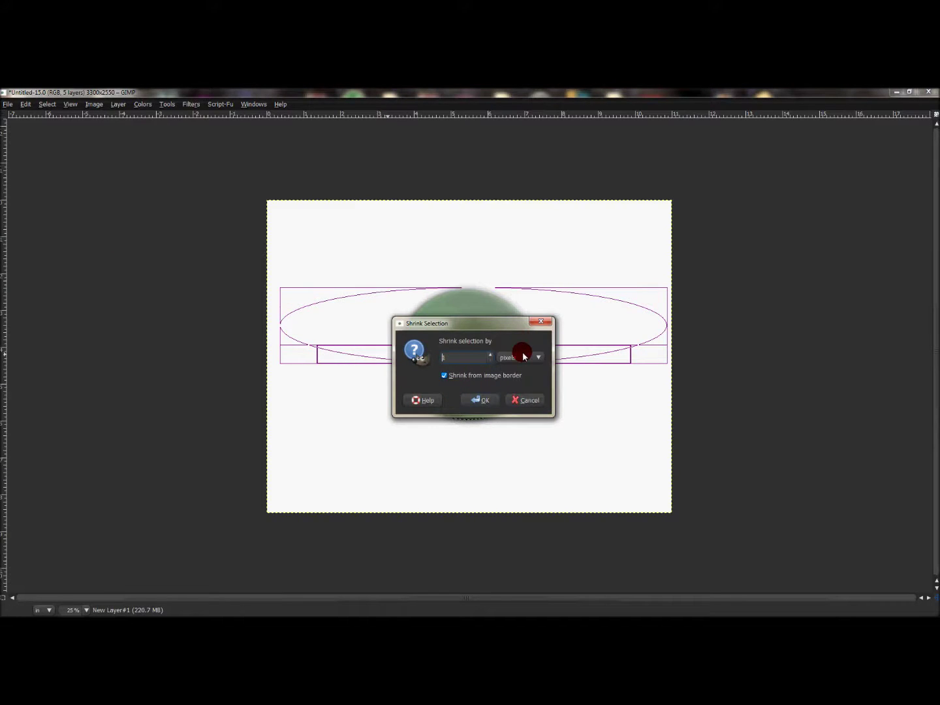
click(490, 363)
click(491, 401)
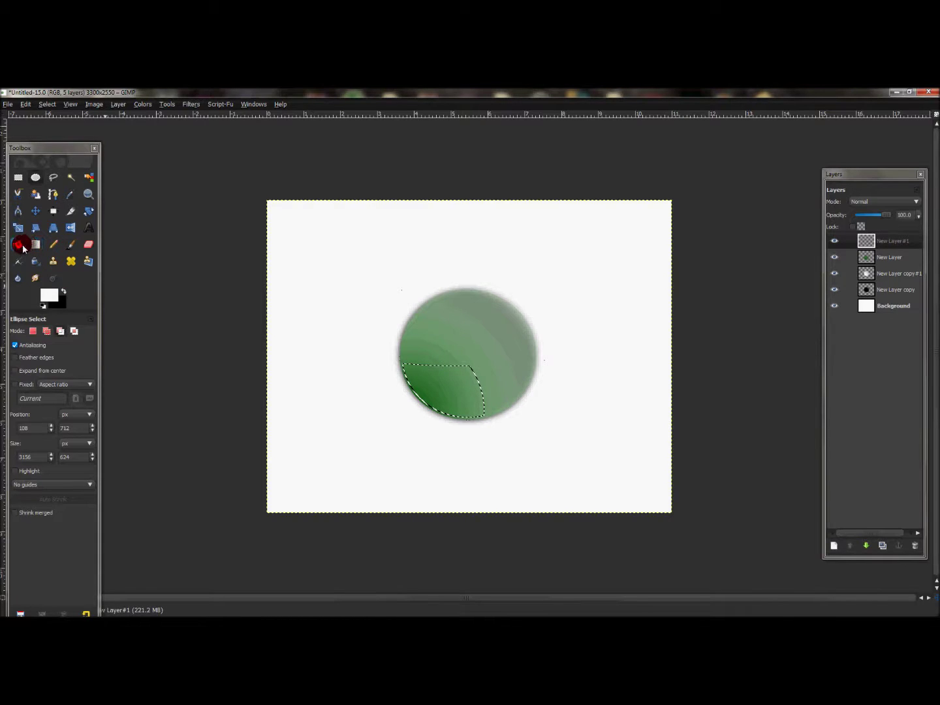
- Set the foreground colour to dark red b50101 for Bucket Fill
click(35, 262)
click(49, 295)
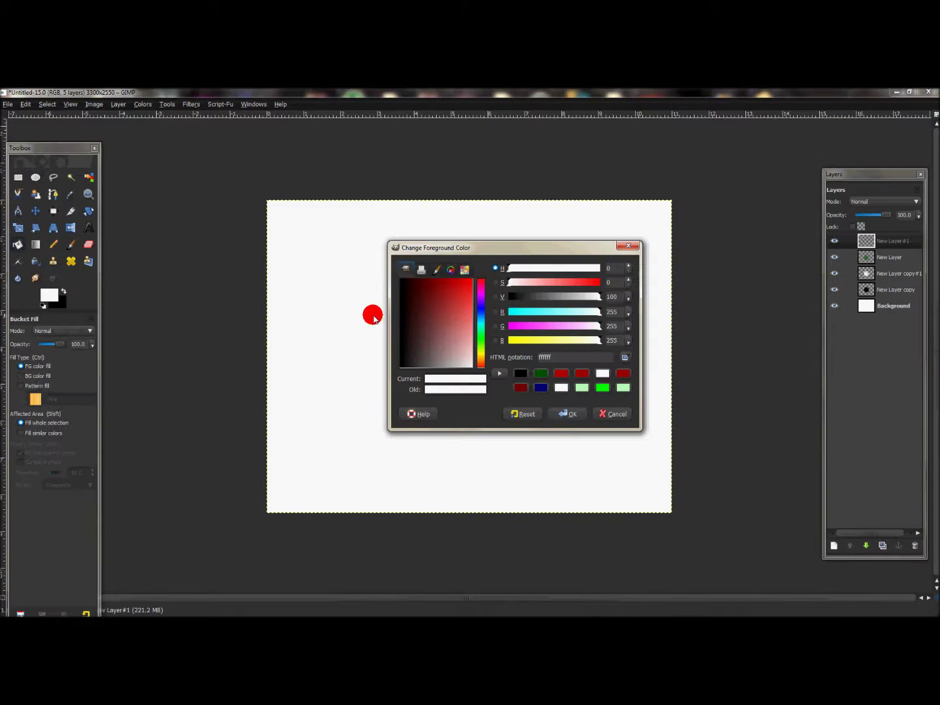
click(561, 374)
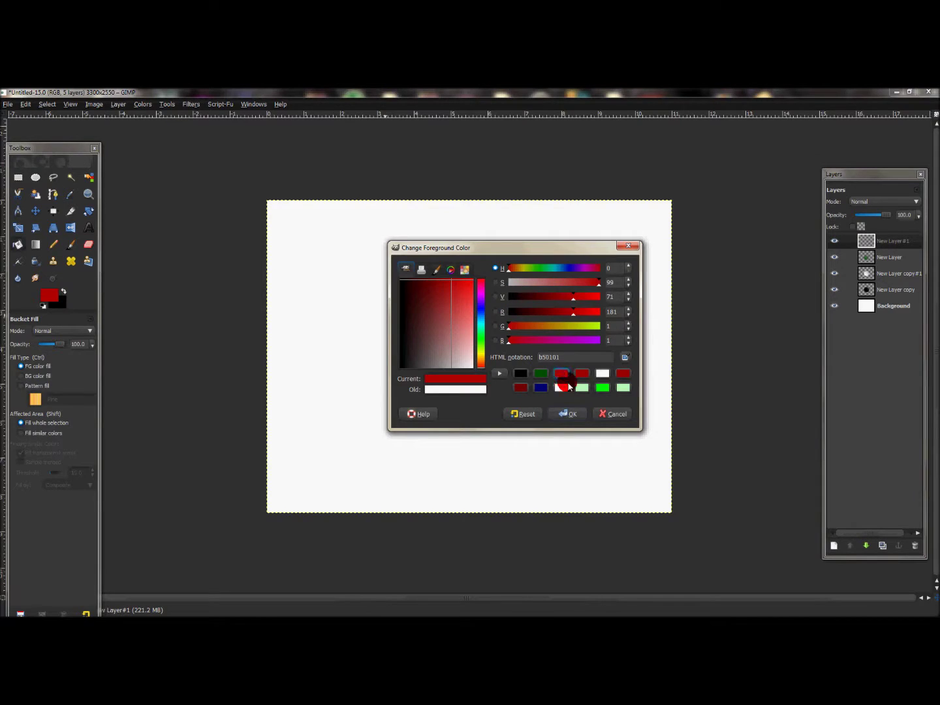
click(580, 414)
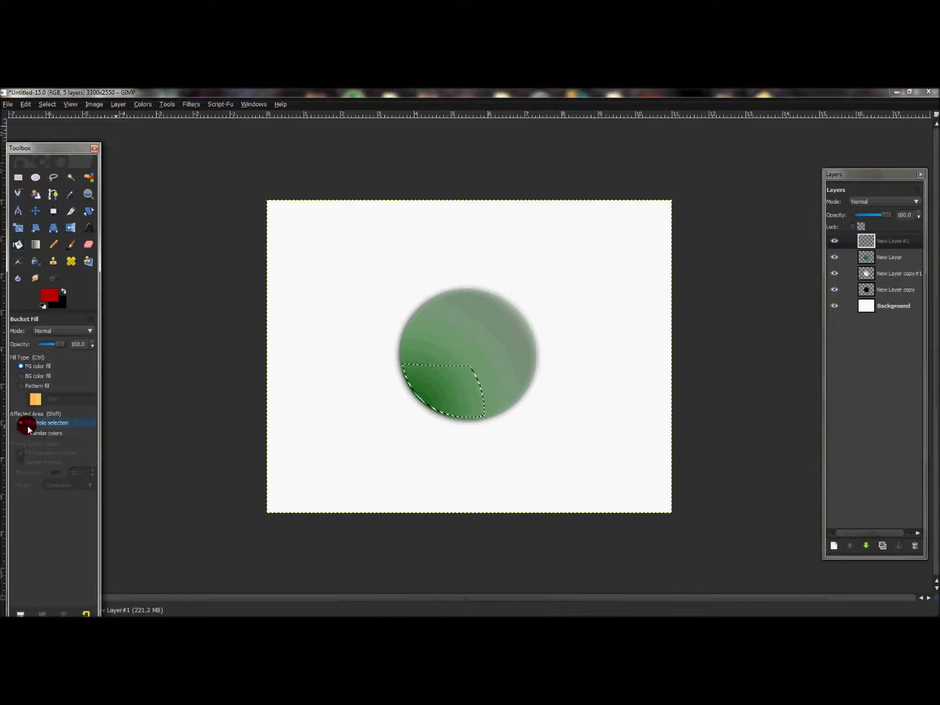
- Fill the lower sphere selection with the dark red and clear the selection
click(459, 393)
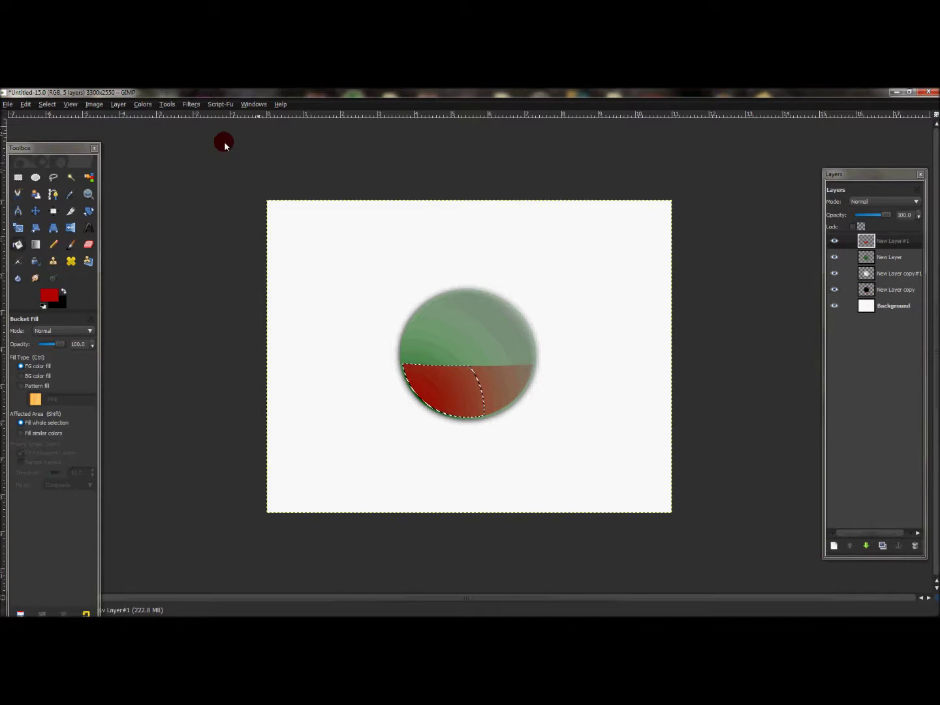
click(54, 104)
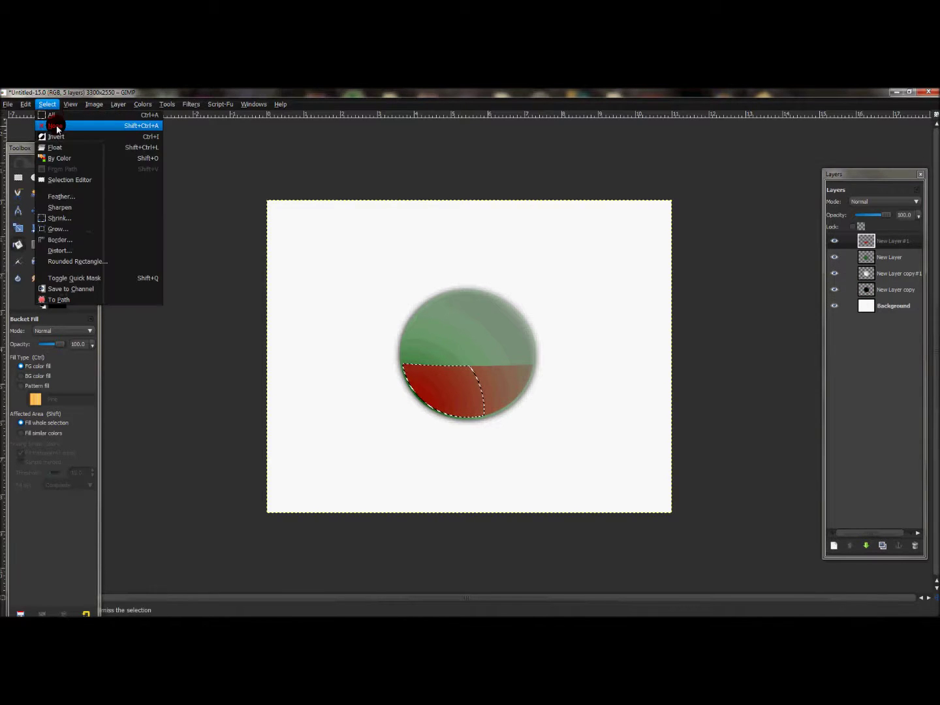
click(58, 130)
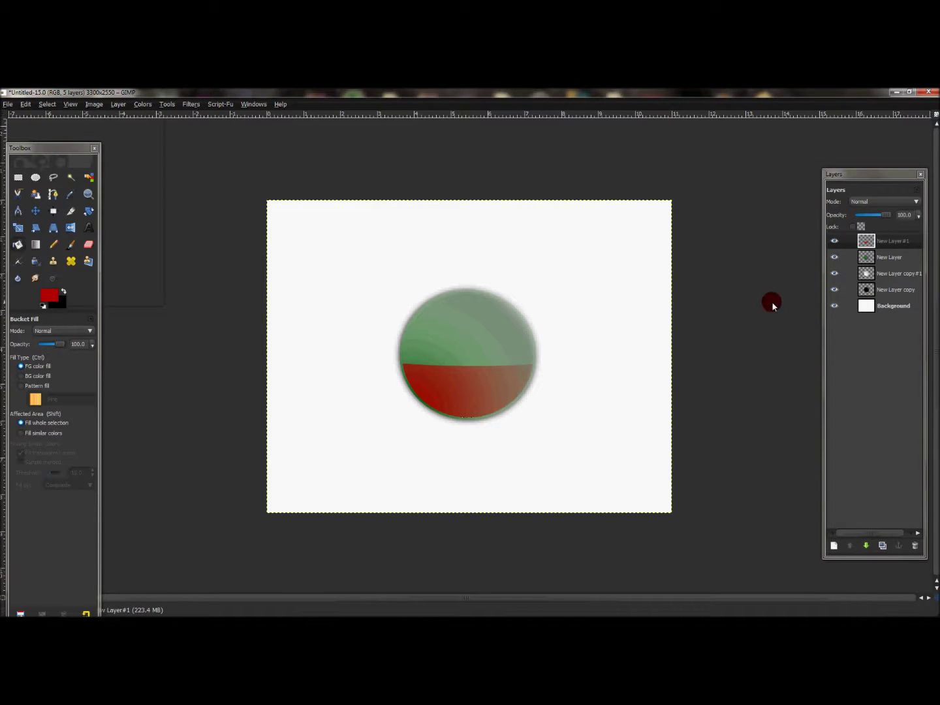
- Load New Layer's alpha as a selection and add a transparent New Layer #2
click(895, 260)
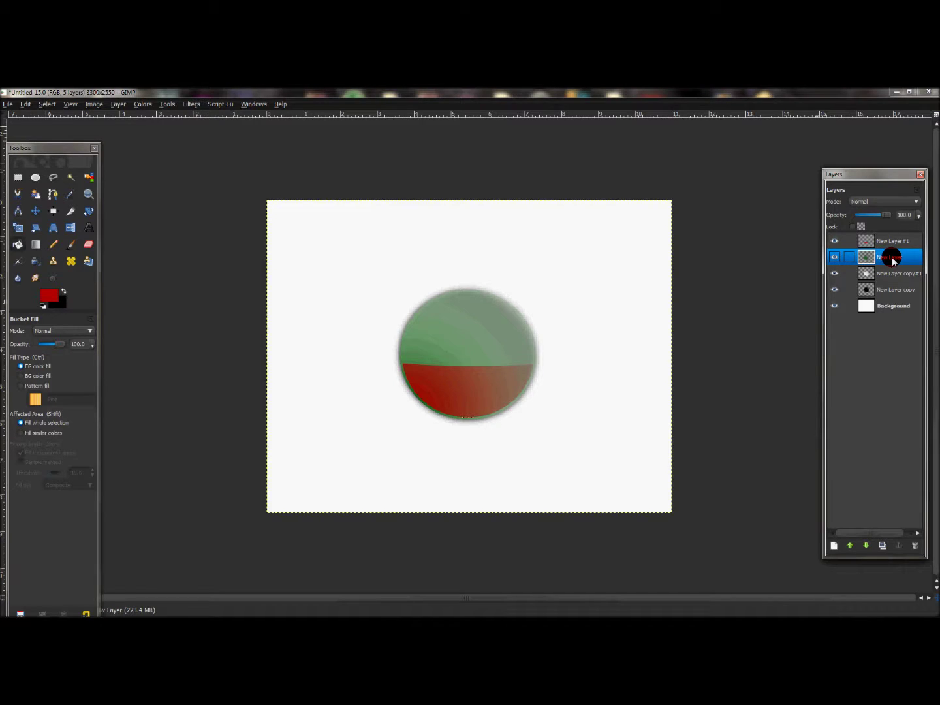
right_click(892, 256)
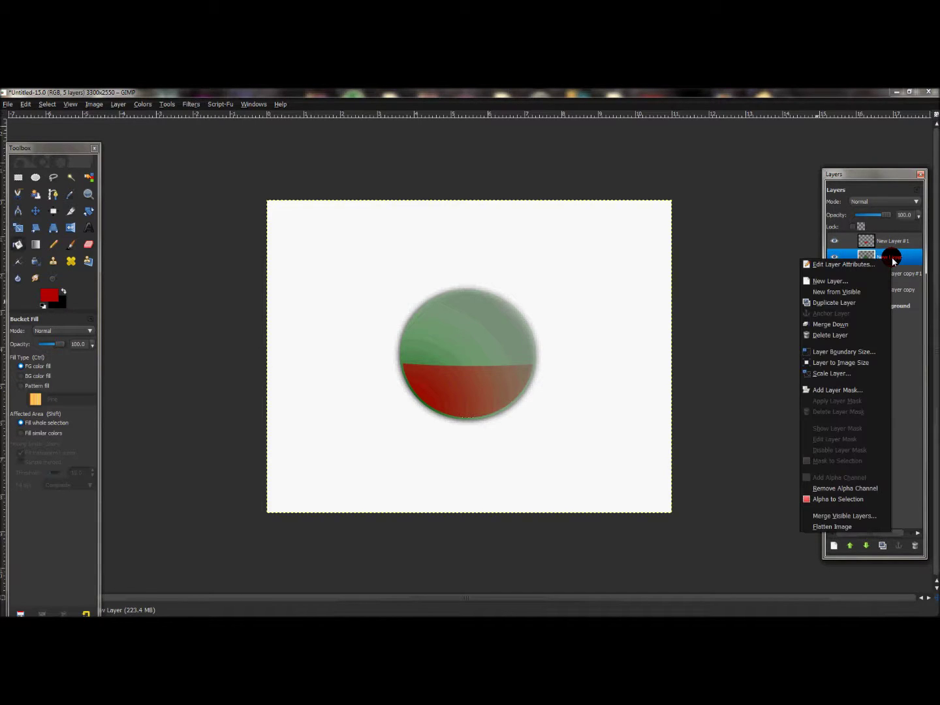
click(868, 497)
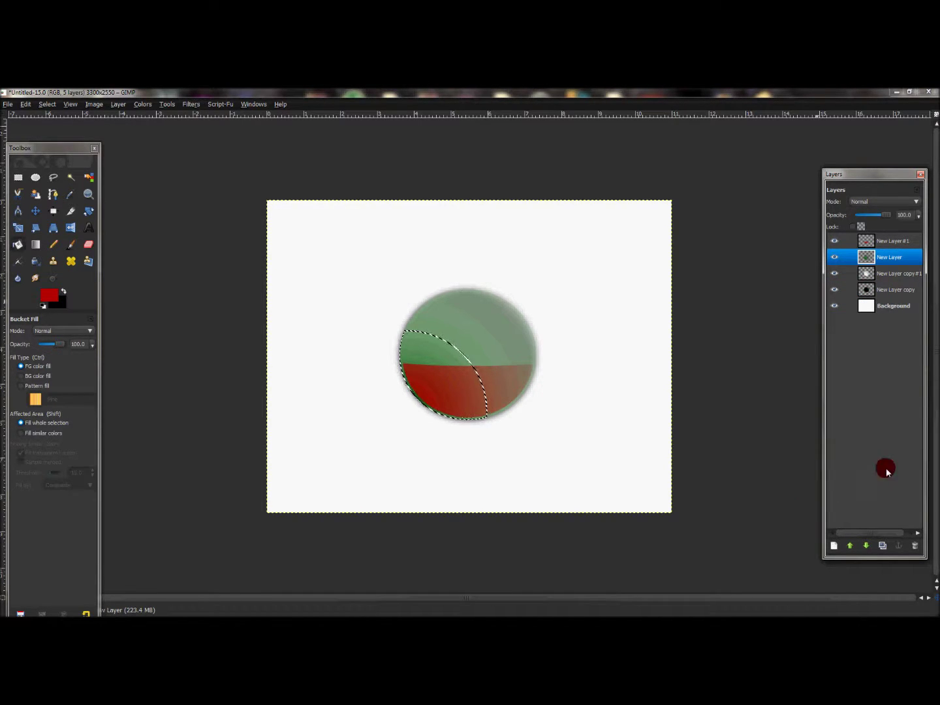
click(834, 546)
click(199, 379)
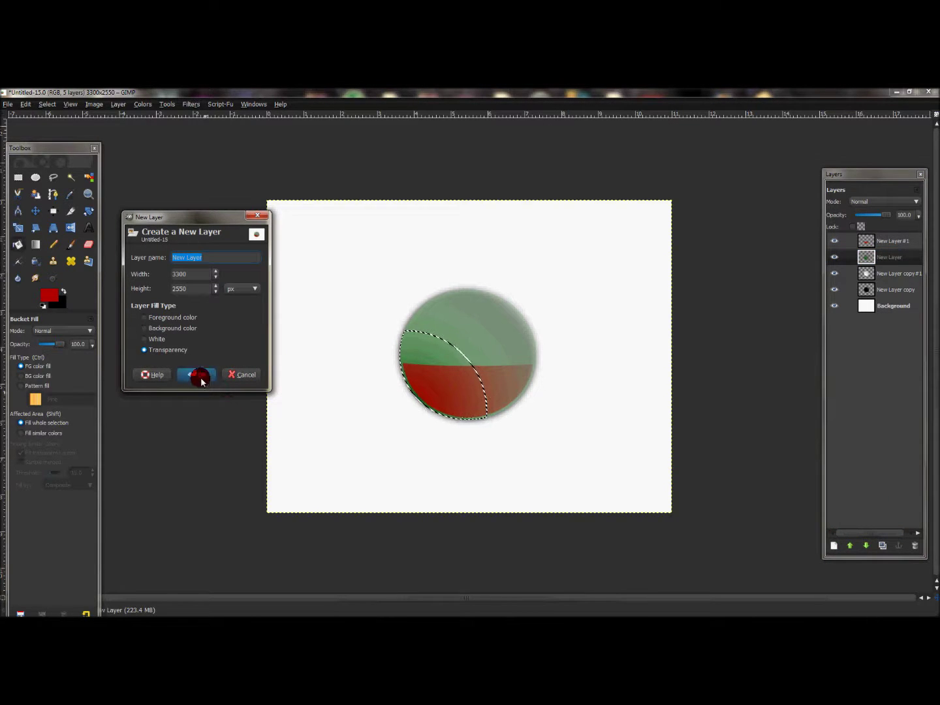
click(900, 261)
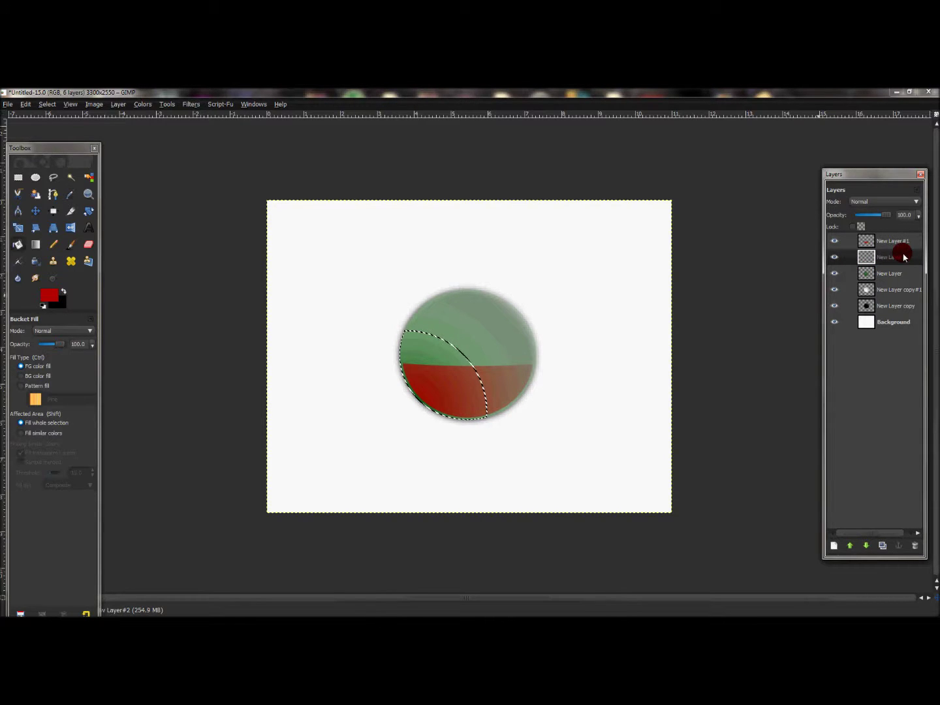
- Set Ellipse Select to Intersect mode
click(37, 179)
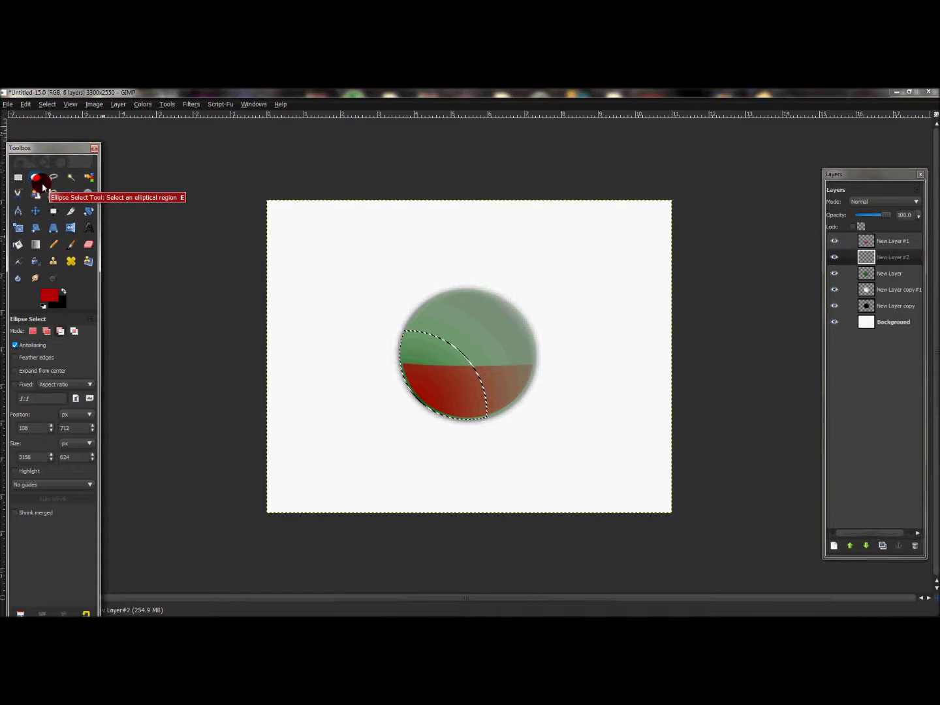
click(39, 301)
click(74, 331)
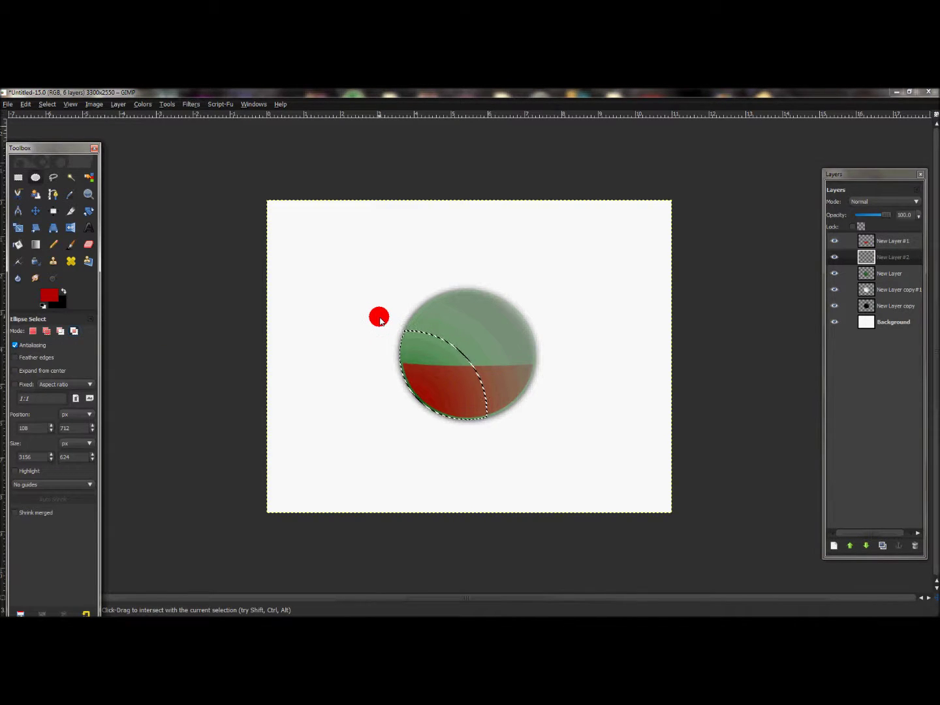
- Intersect a wide ellipse over the sphere's lower half and fill that band with red
drag(377, 314, 583, 386)
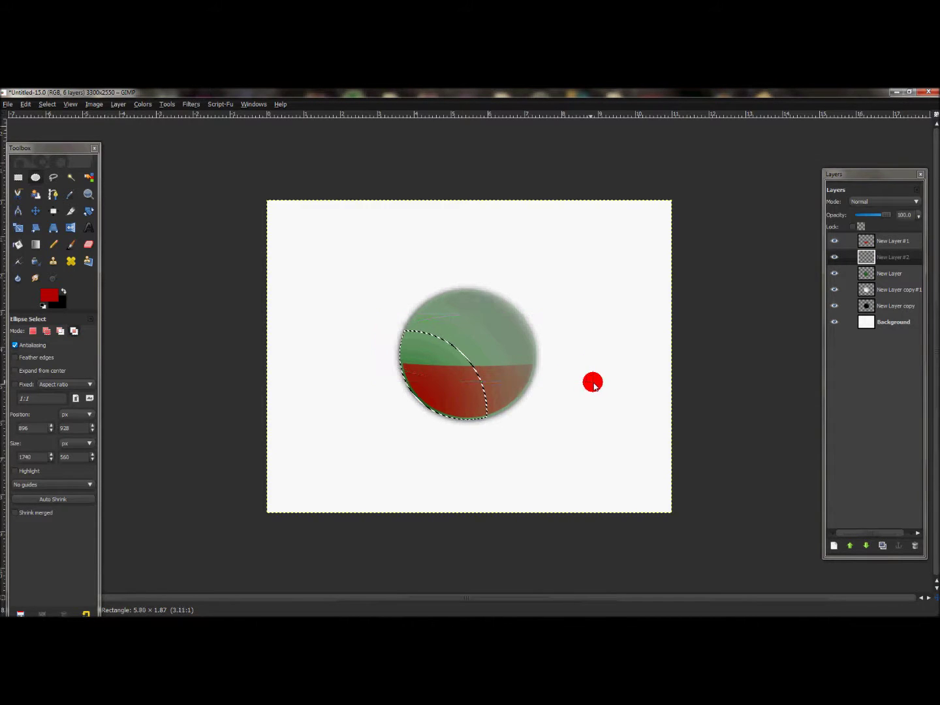
click(483, 352)
drag(481, 350, 457, 390)
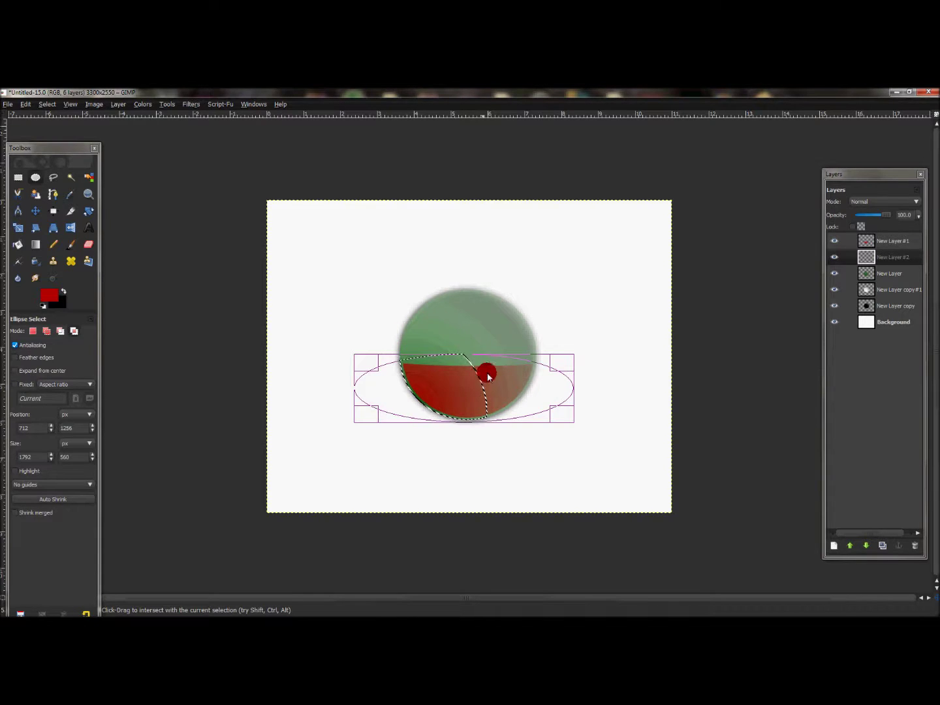
drag(459, 382, 460, 390)
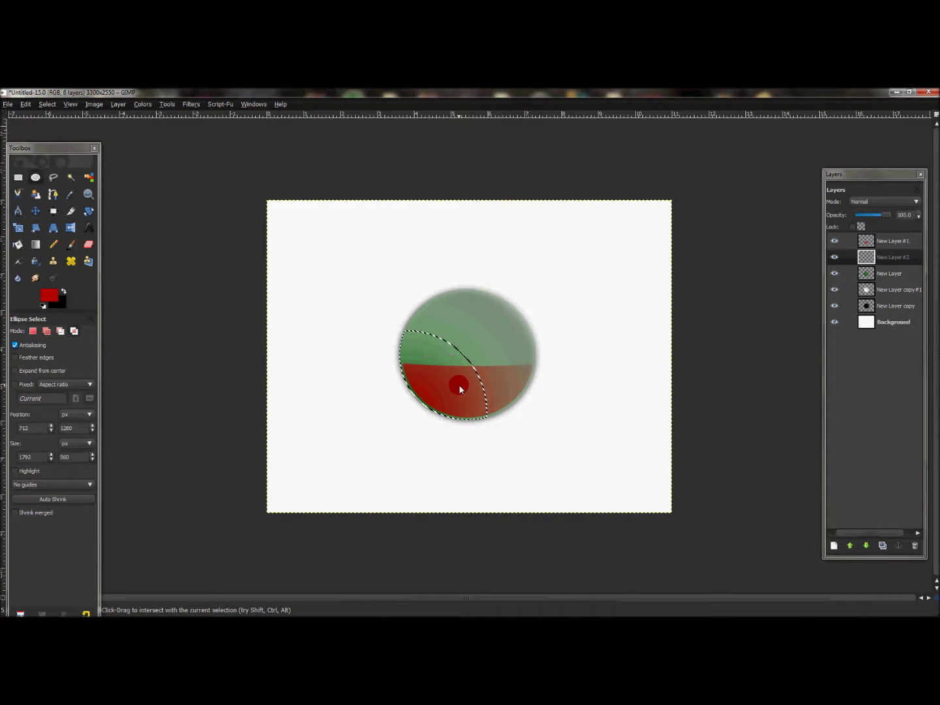
drag(460, 385, 466, 387)
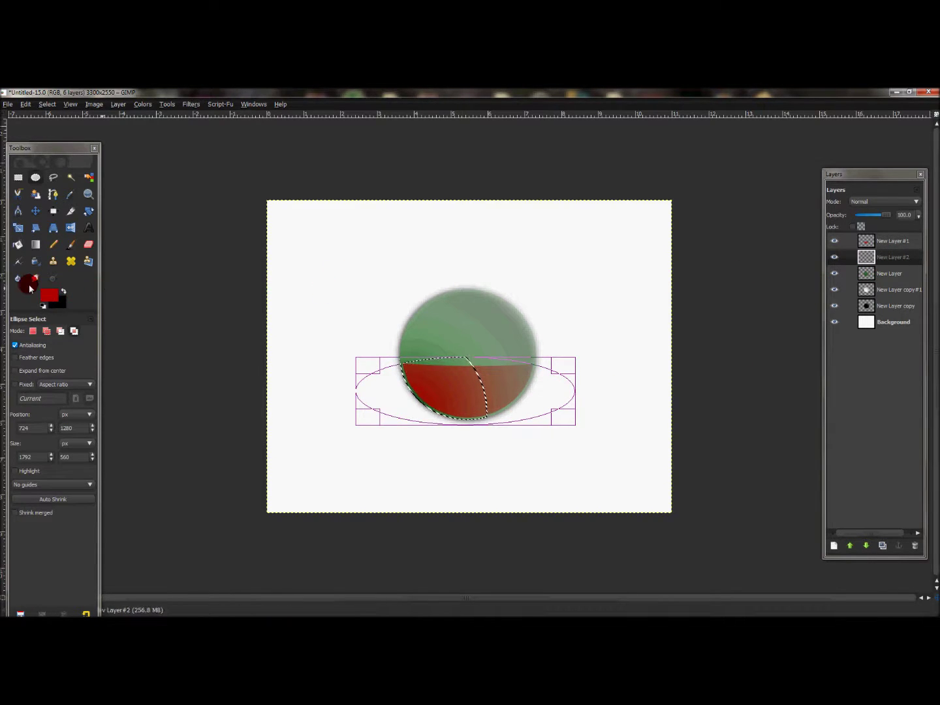
click(18, 245)
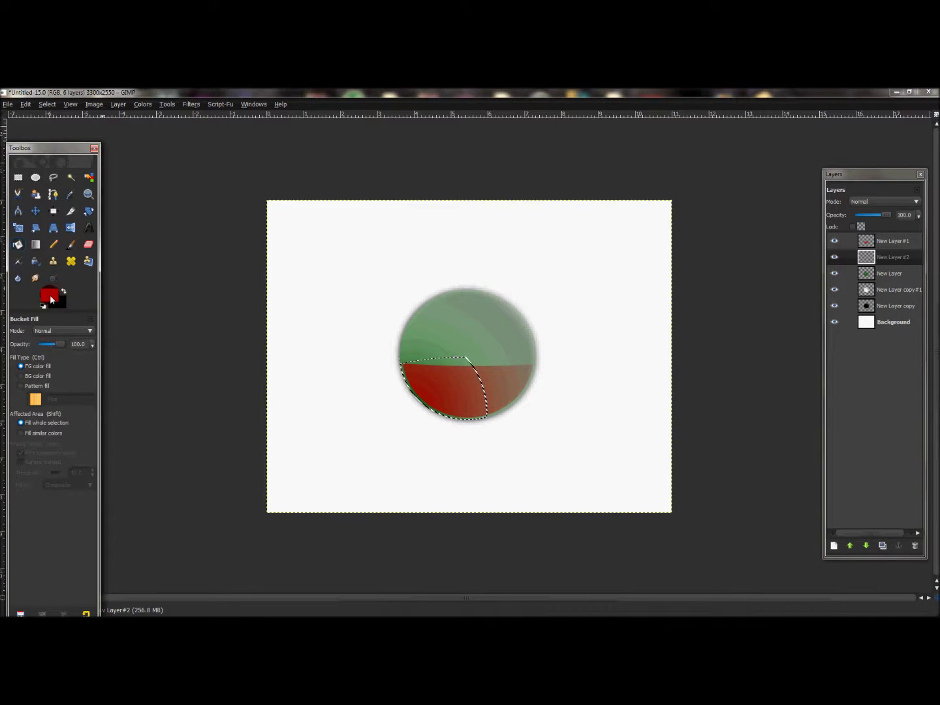
click(467, 388)
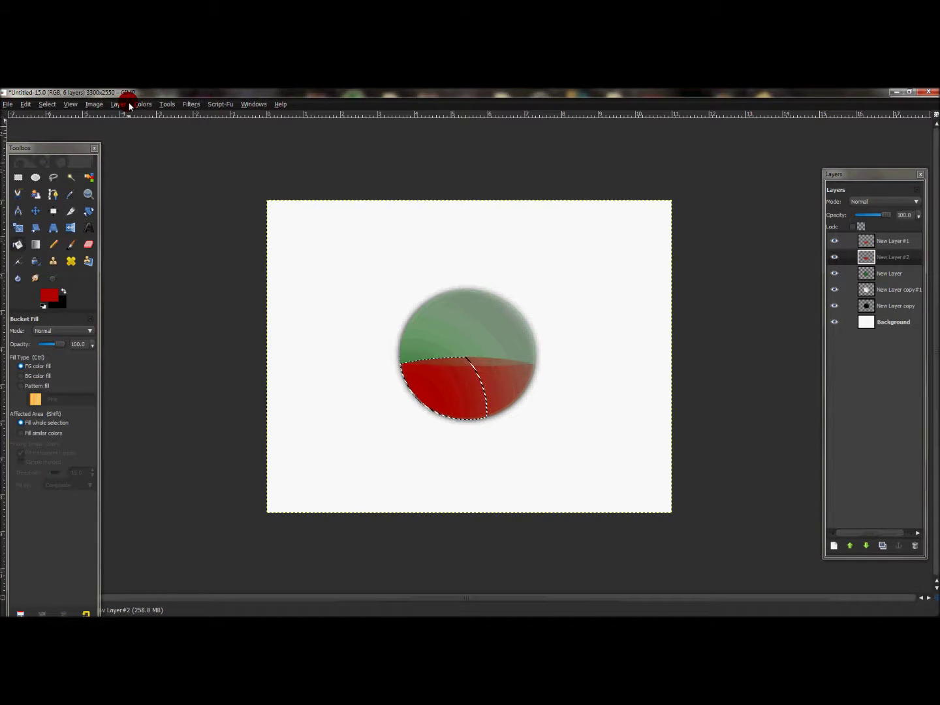
- Undo the solid red fill and shrink the selection by 18 pixels
key(ctrl+z)
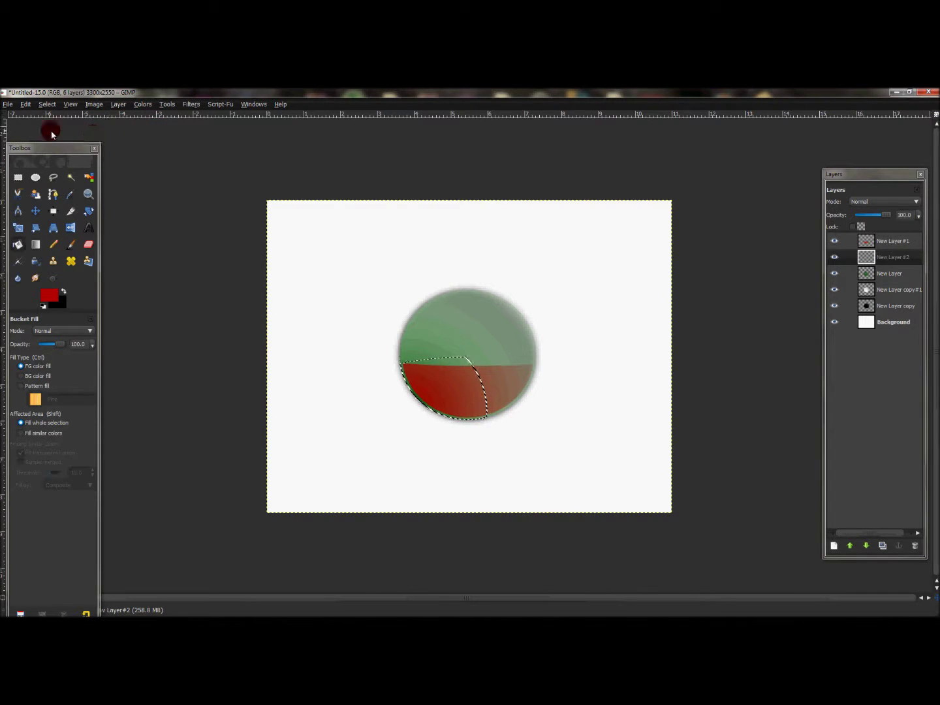
click(43, 104)
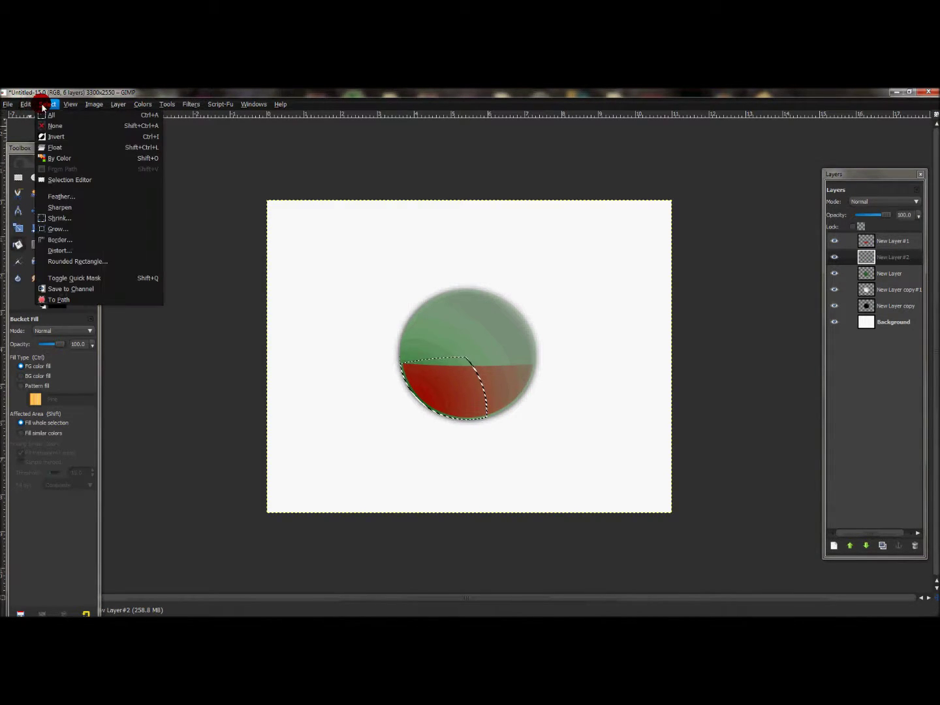
click(55, 218)
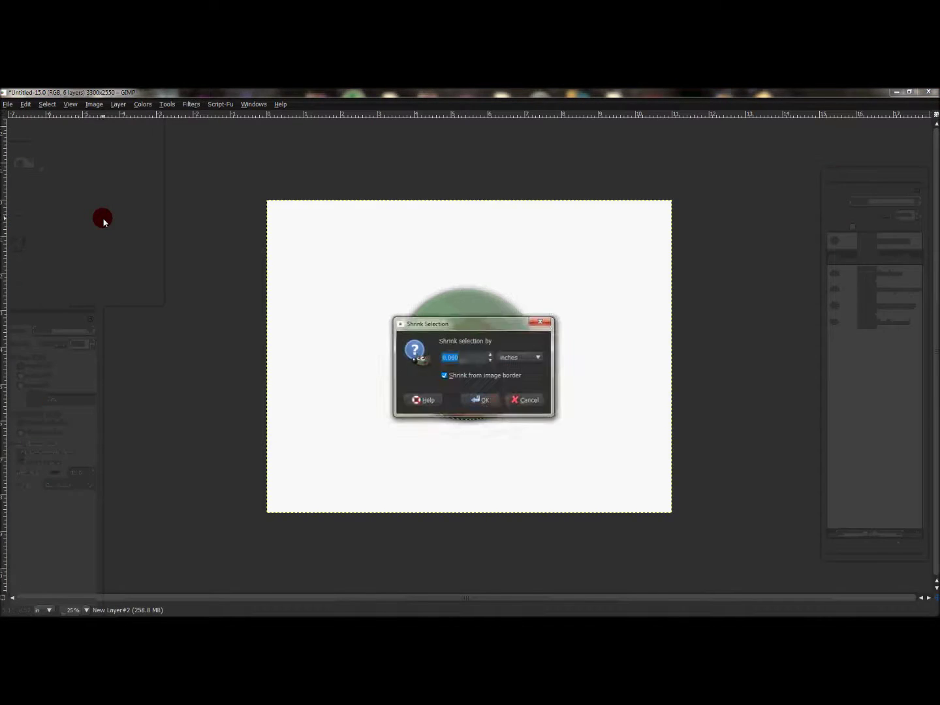
click(513, 357)
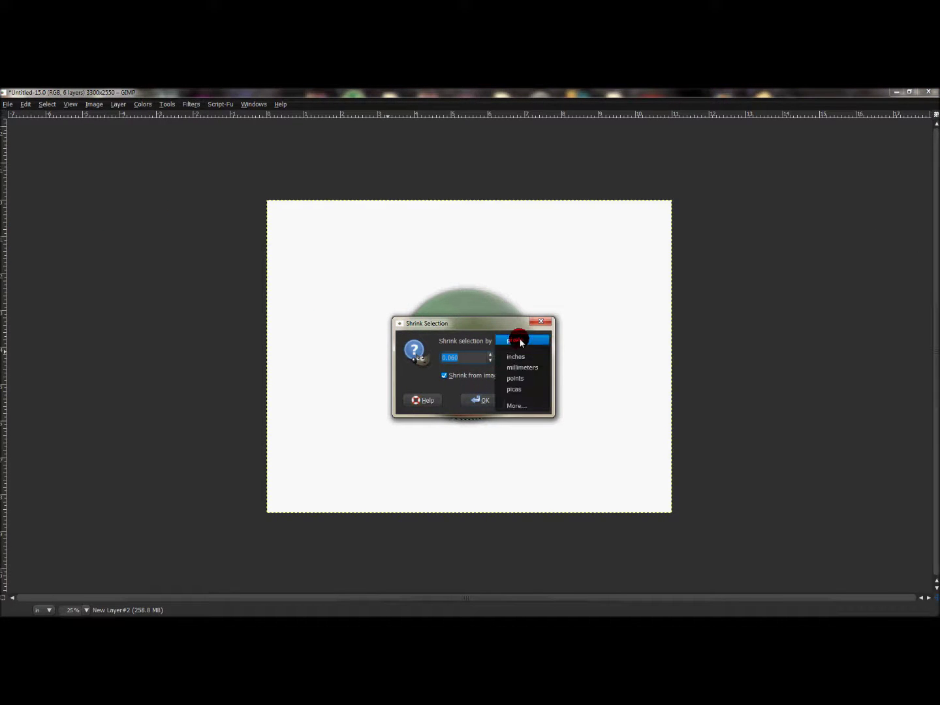
click(520, 341)
click(484, 403)
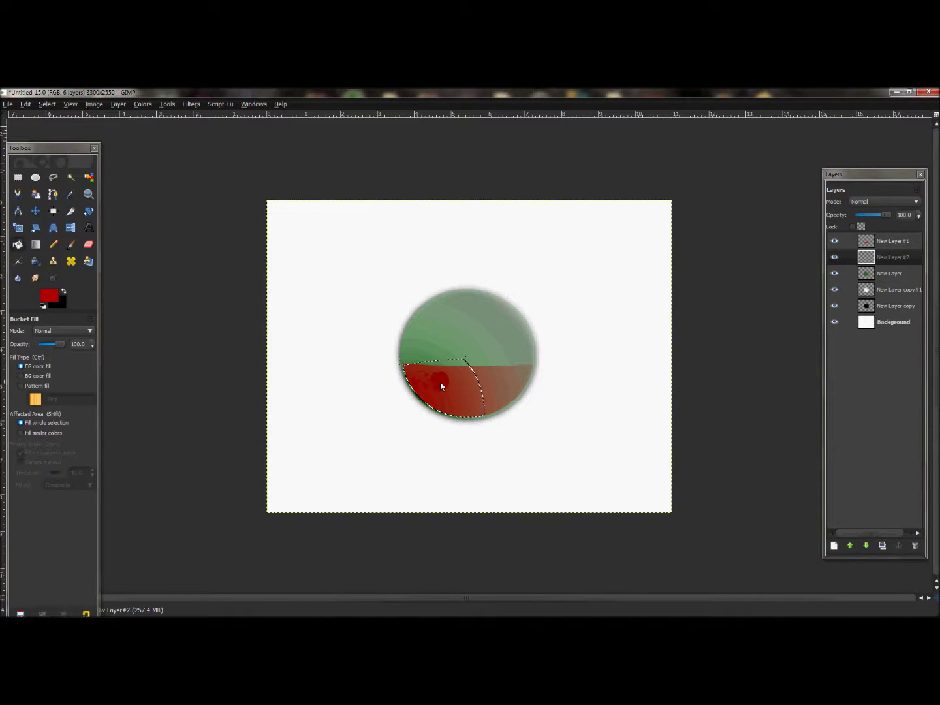
- Refill the shrunken selection with red, then clear the selection
click(442, 387)
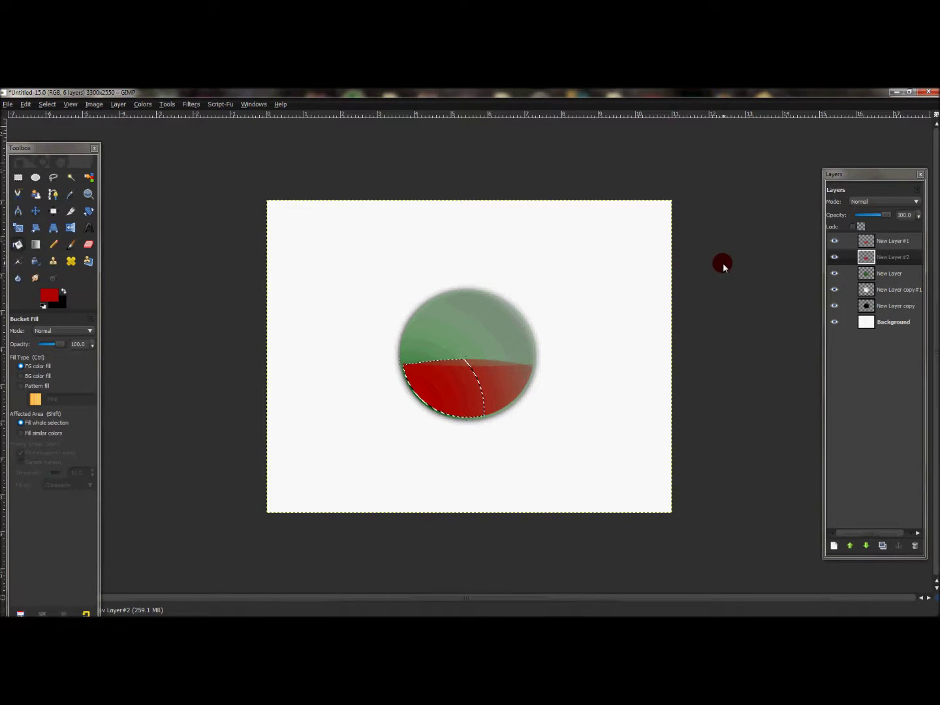
click(47, 104)
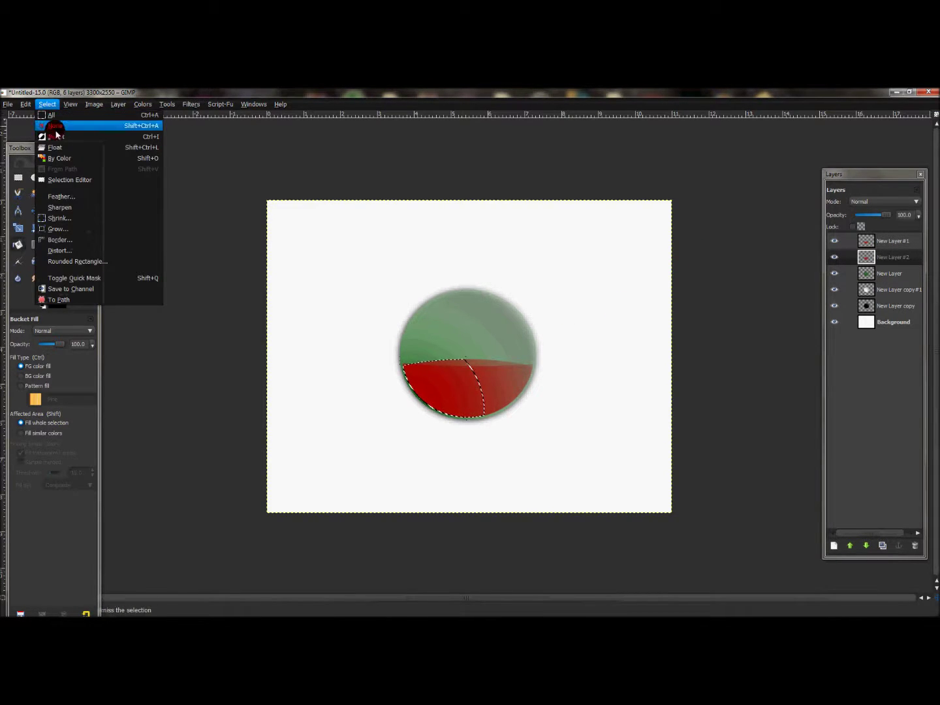
click(60, 130)
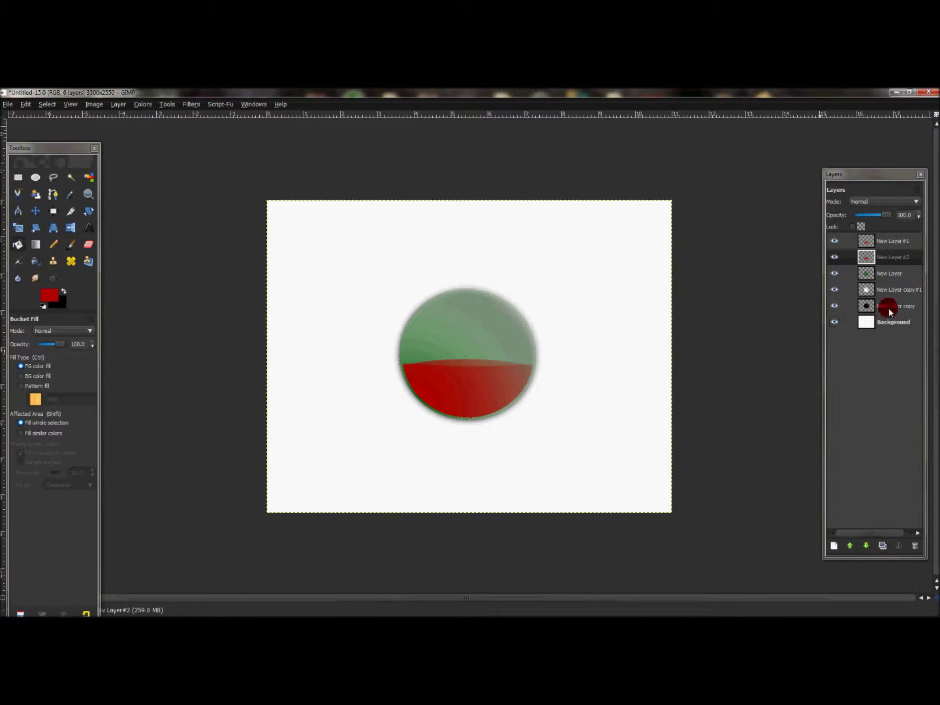
- Duplicate New Layer, merge New Layer copy#2 back down into it, and reselect New Layer
click(893, 273)
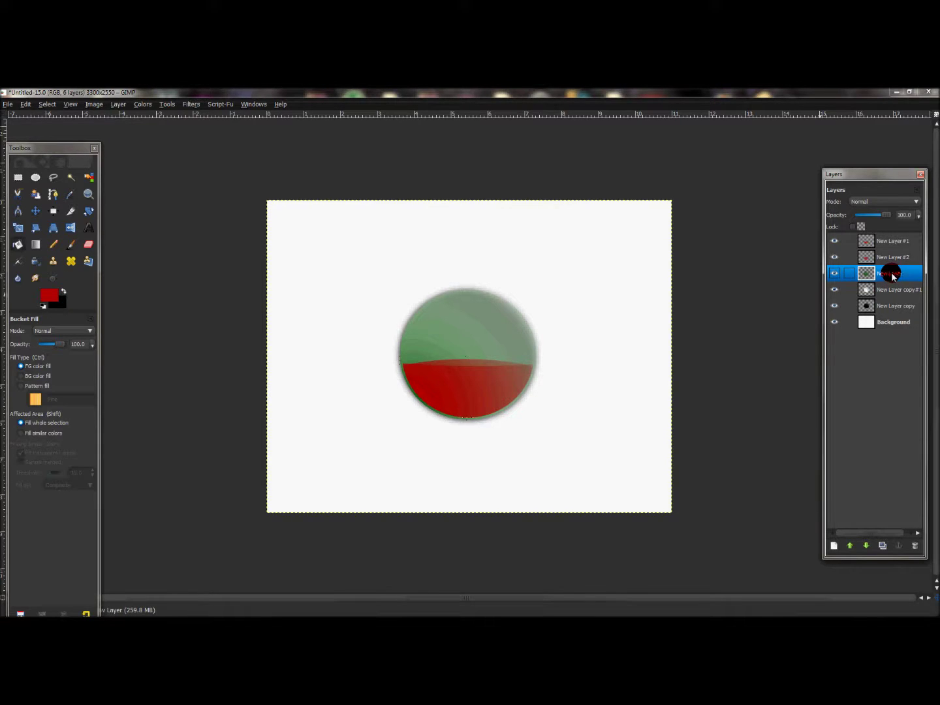
click(883, 545)
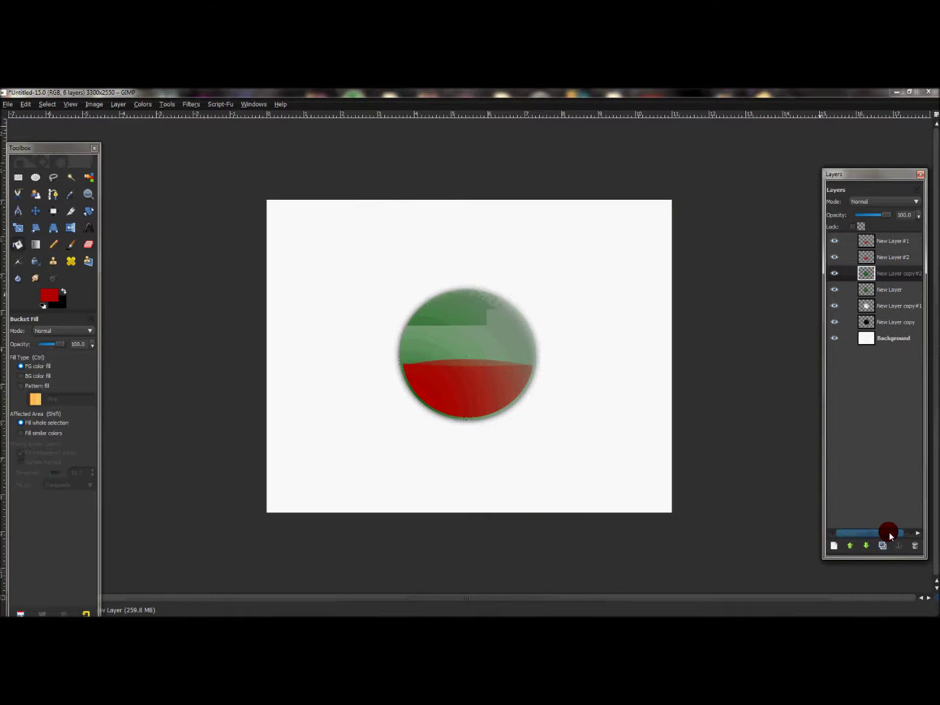
right_click(877, 274)
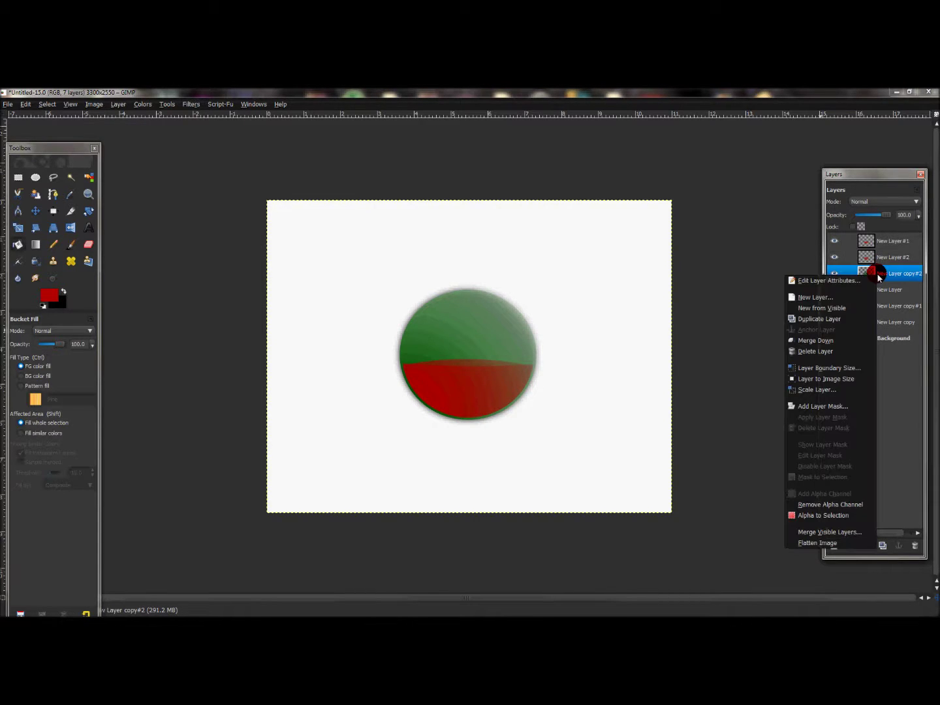
click(862, 341)
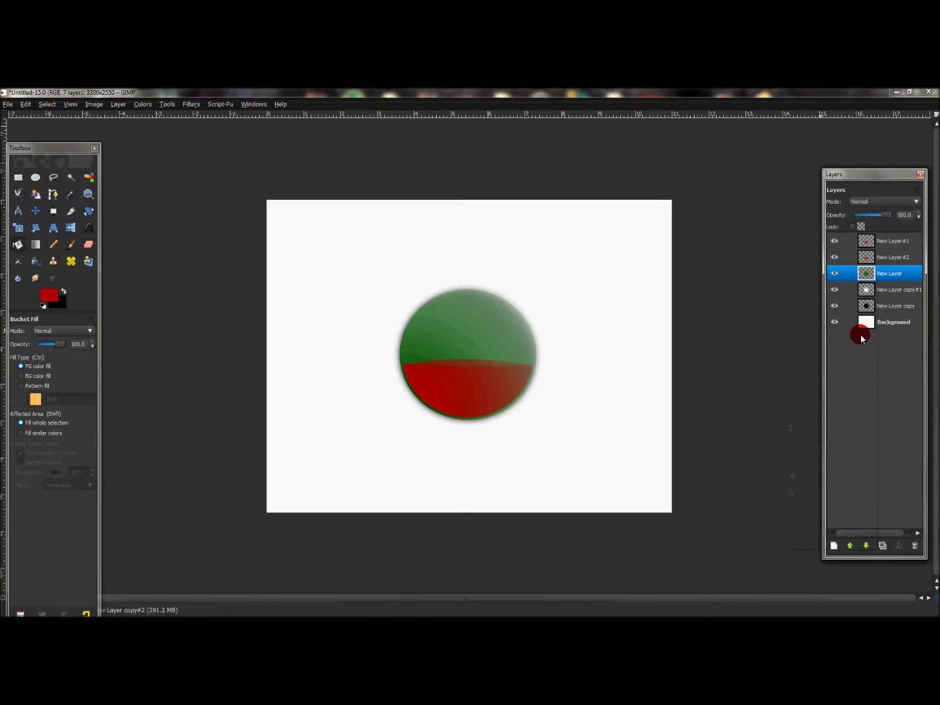
right_click(889, 243)
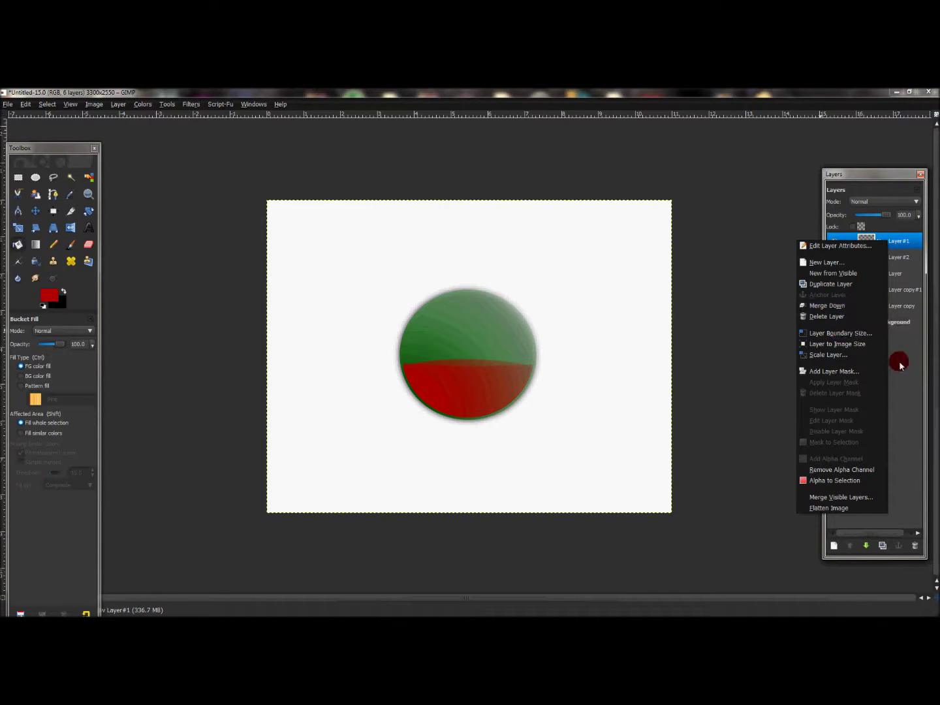
click(911, 383)
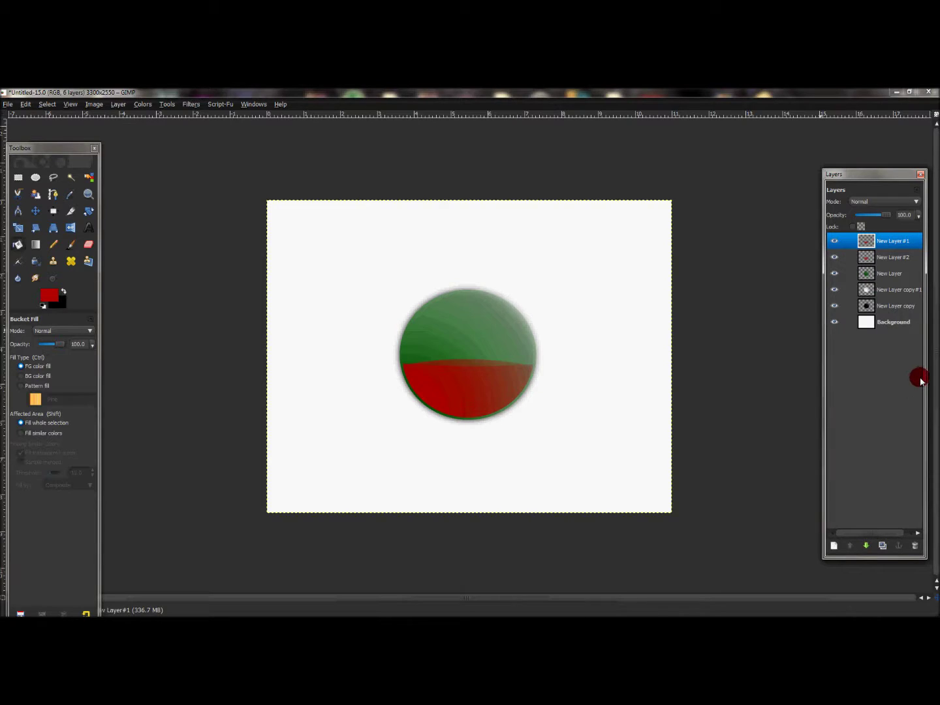
click(901, 275)
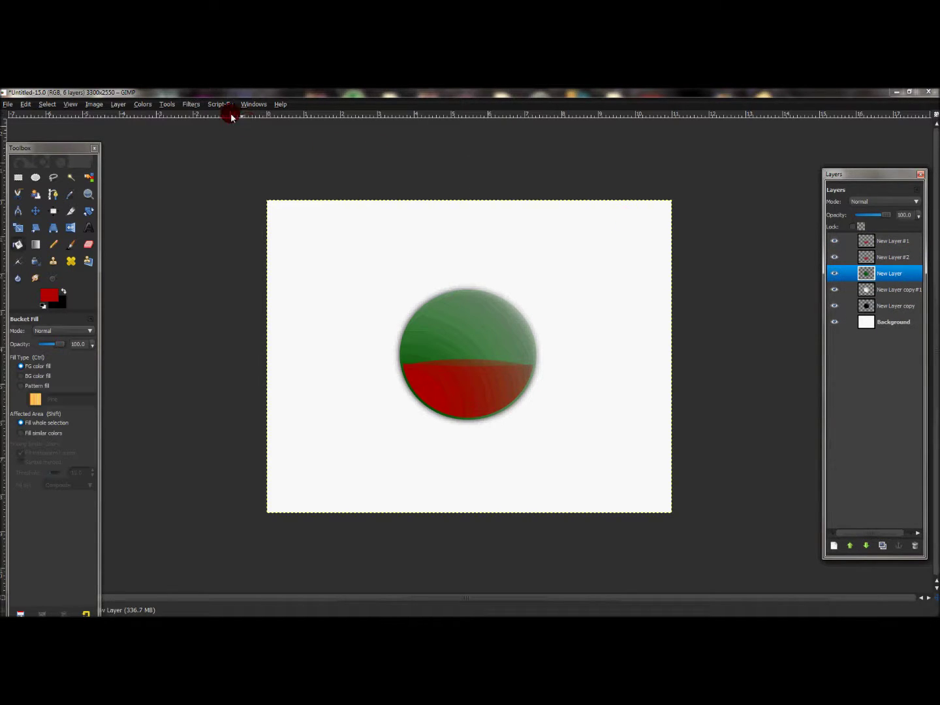
- Apply Lighting Effects to New Layer with the light source moved to the upper left
click(192, 105)
mouse_move(220, 168)
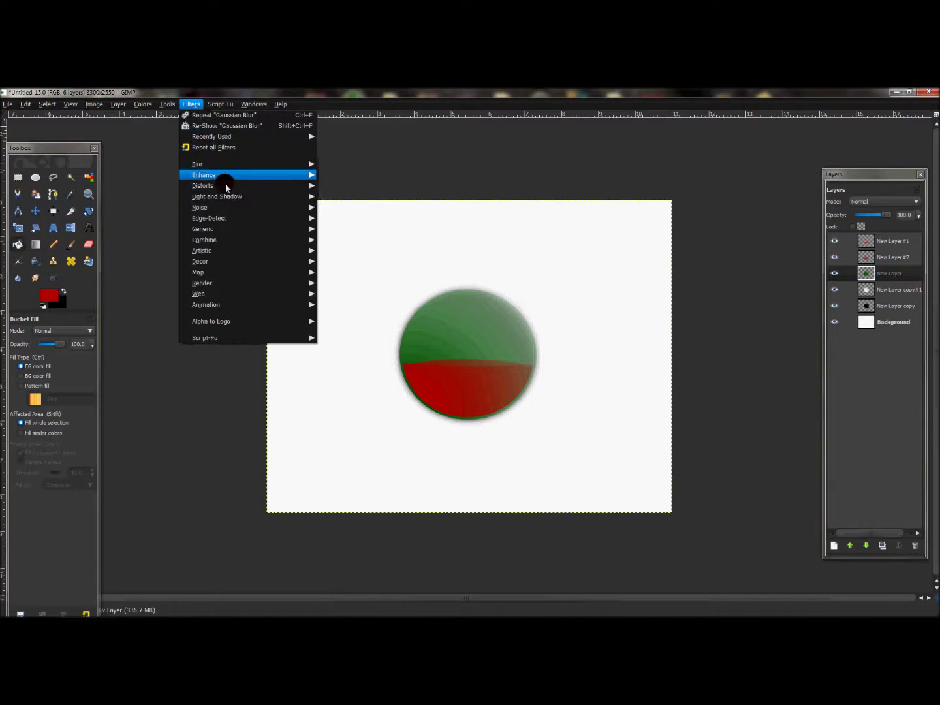
mouse_move(235, 197)
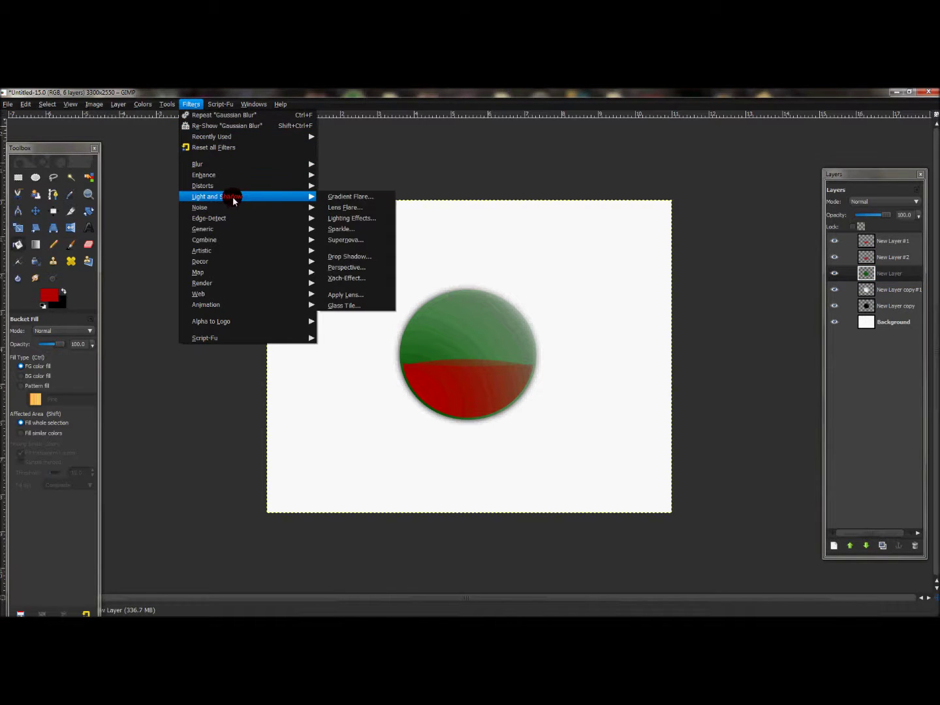
click(353, 219)
mouse_move(71, 140)
mouse_down()
mouse_move(37, 144)
mouse_move(61, 149)
mouse_up()
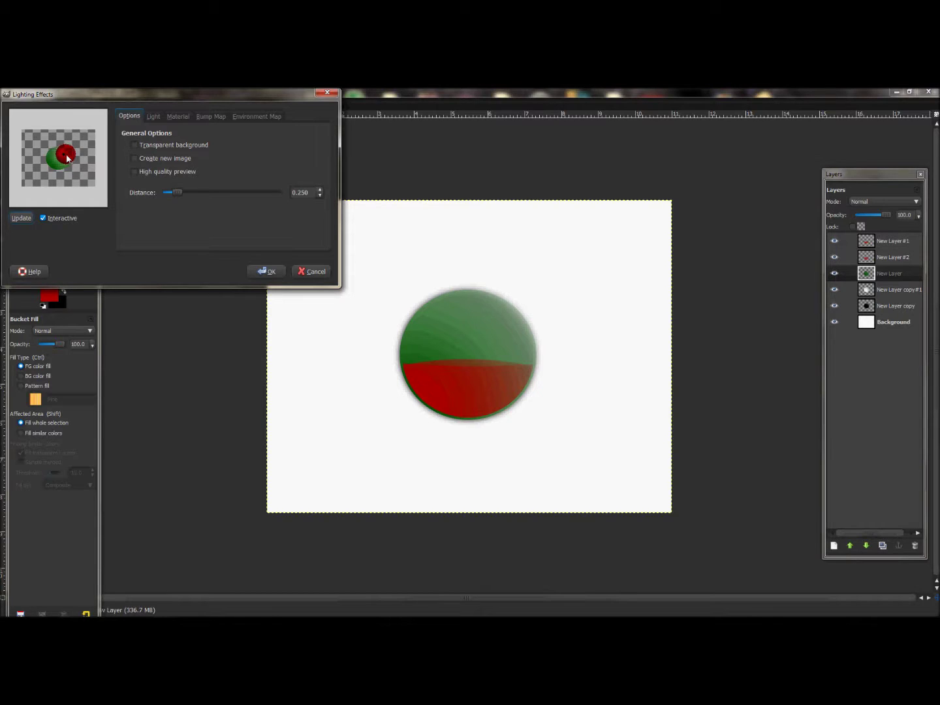
click(263, 271)
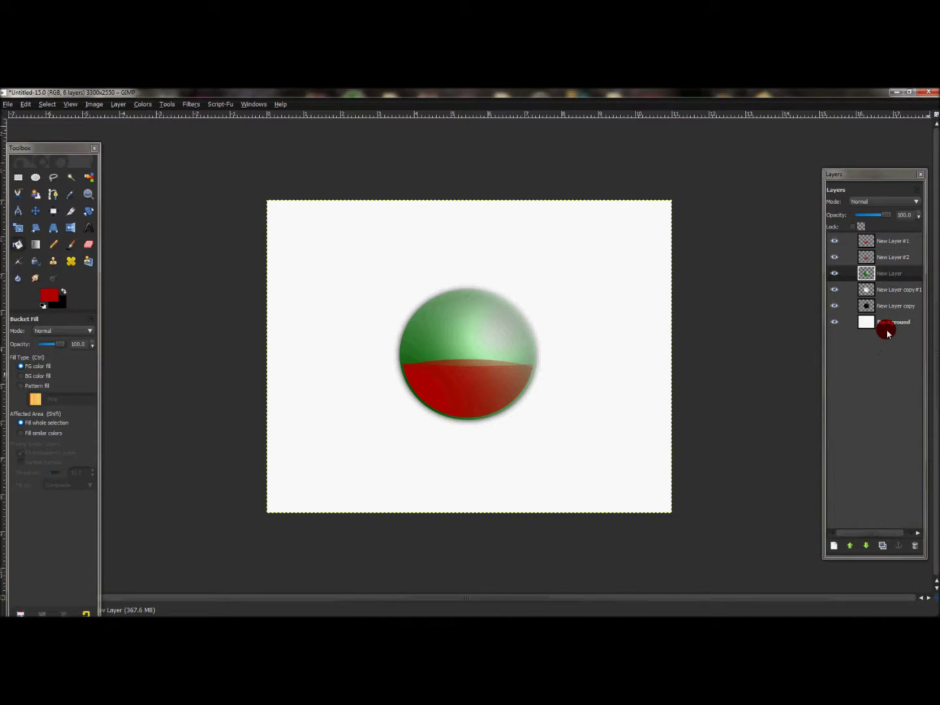
- Merge New Layer #1 and each next top layer down until only New Layer copy remains
click(893, 245)
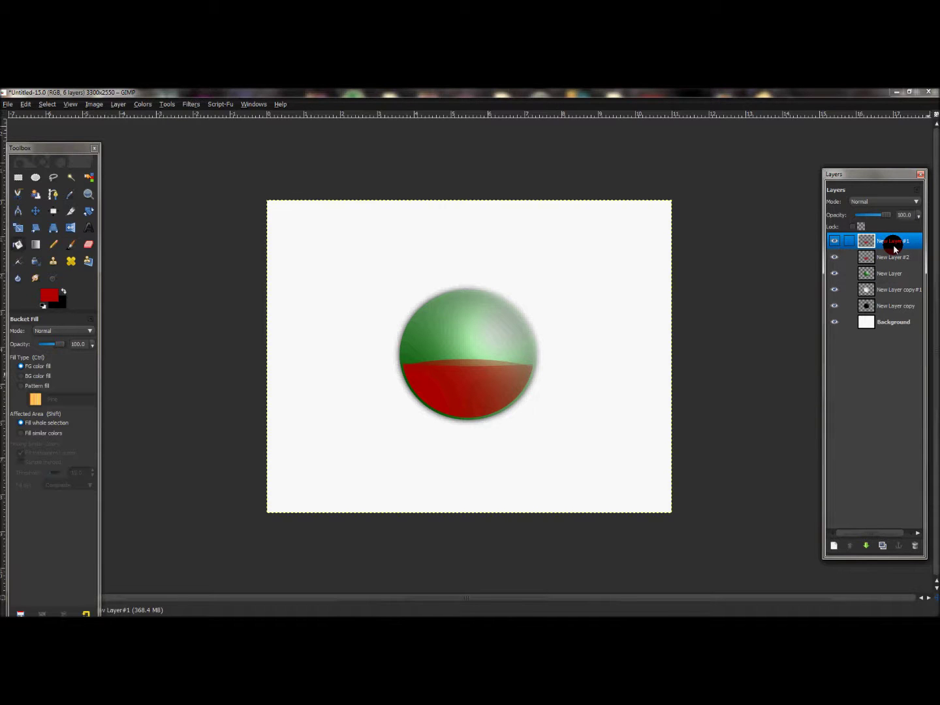
right_click(894, 247)
click(875, 312)
right_click(891, 242)
click(878, 309)
right_click(890, 245)
click(880, 309)
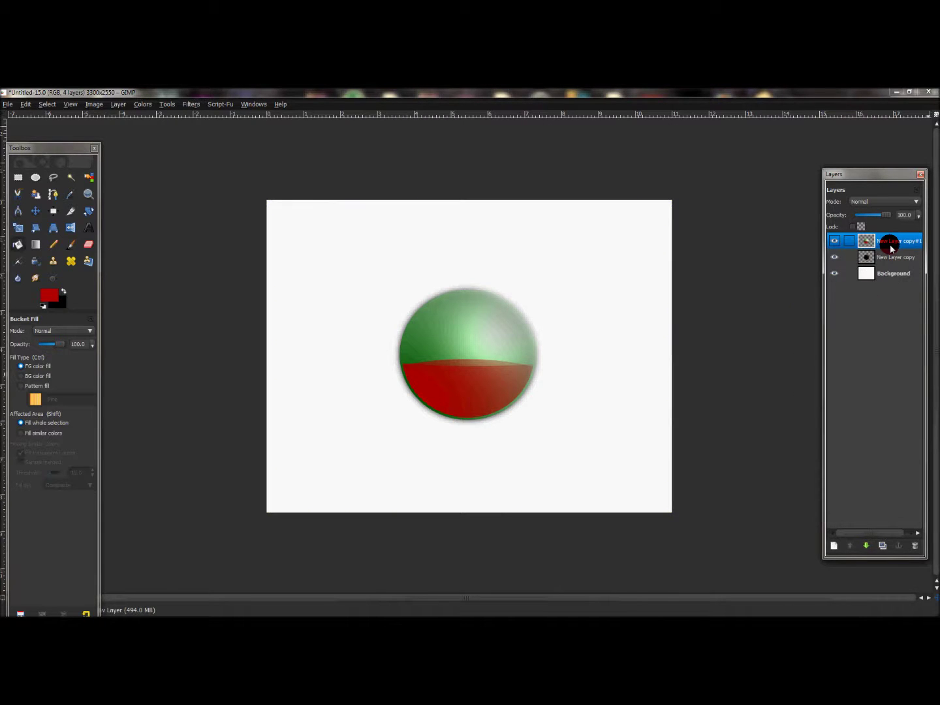
right_click(891, 243)
click(884, 301)
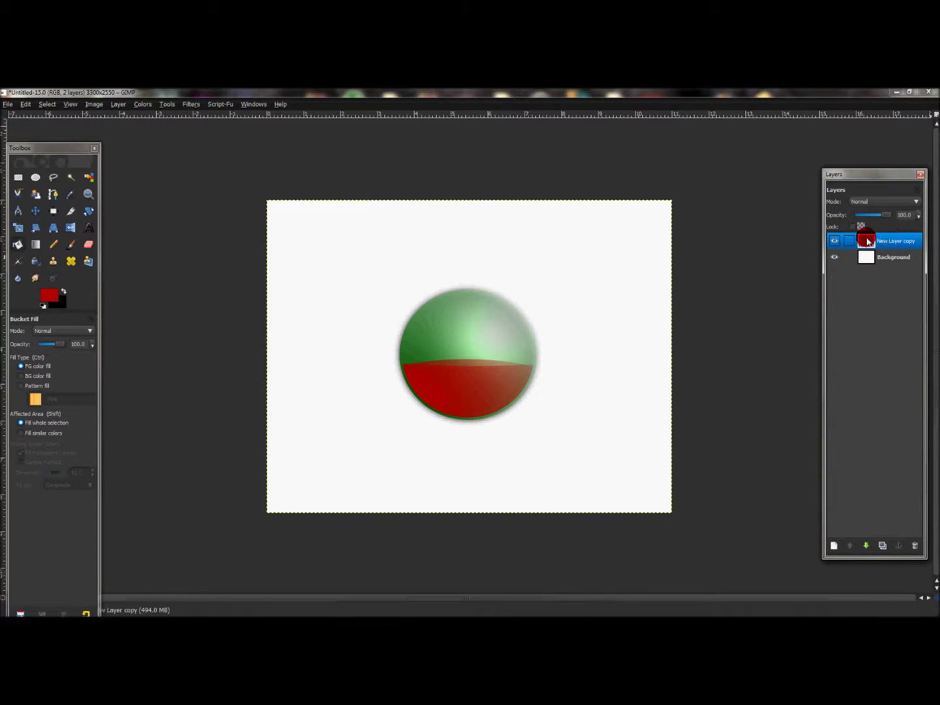
- Run the Perspective shadow filter with Angle 45 and Opacity 80
click(190, 105)
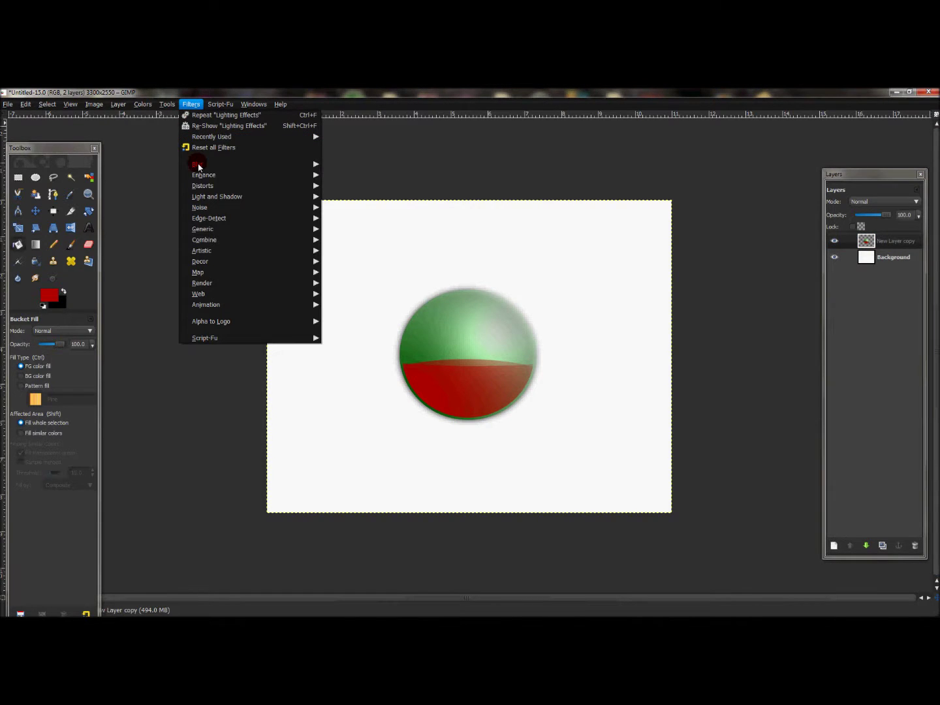
click(202, 186)
mouse_move(212, 197)
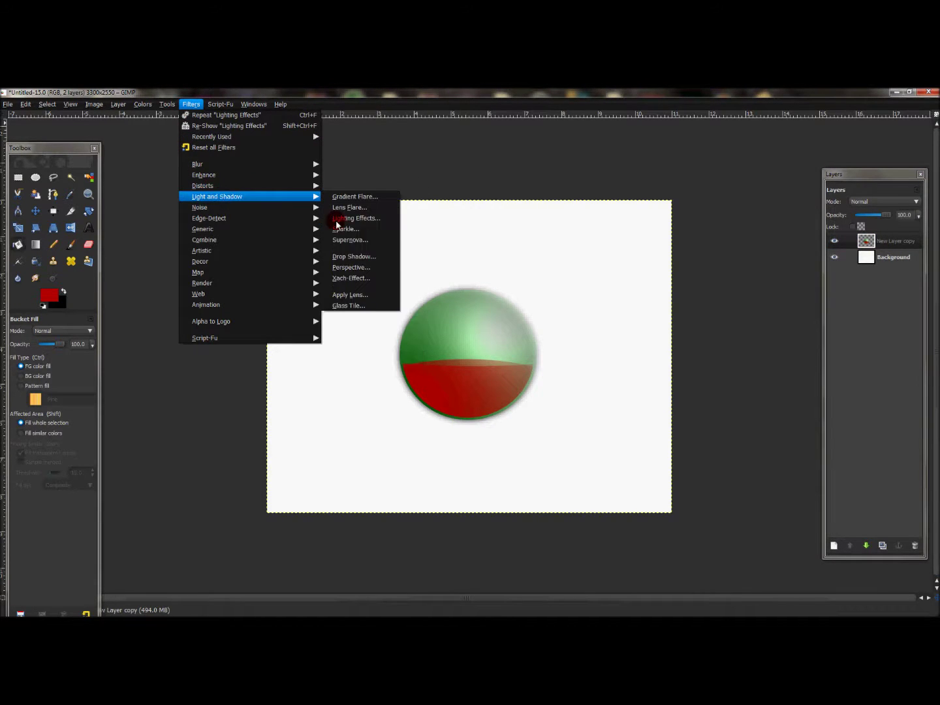
click(355, 267)
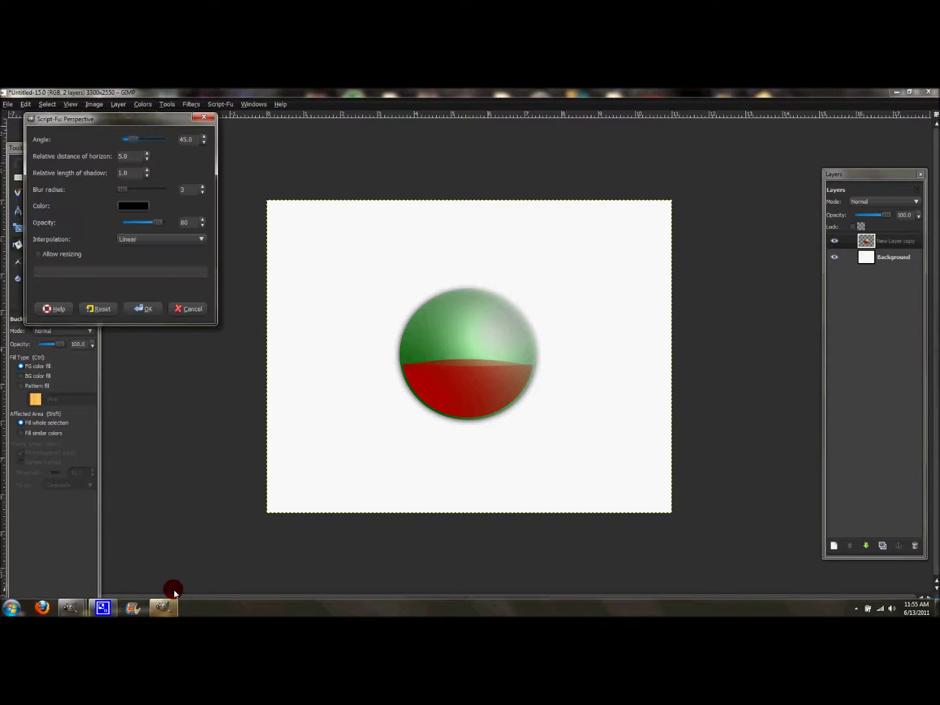
click(147, 310)
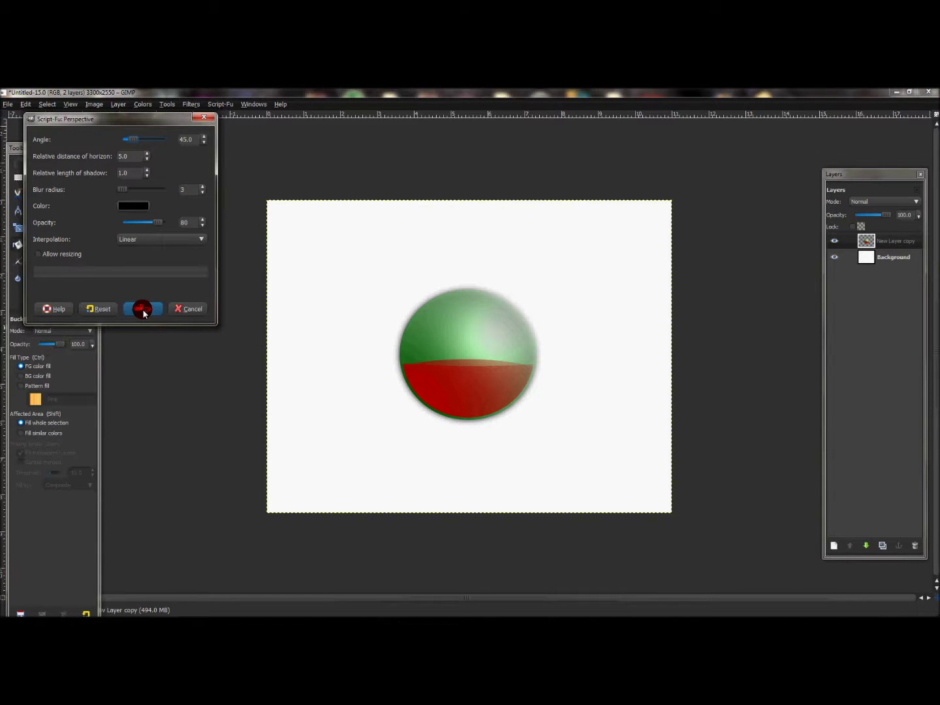
click(140, 305)
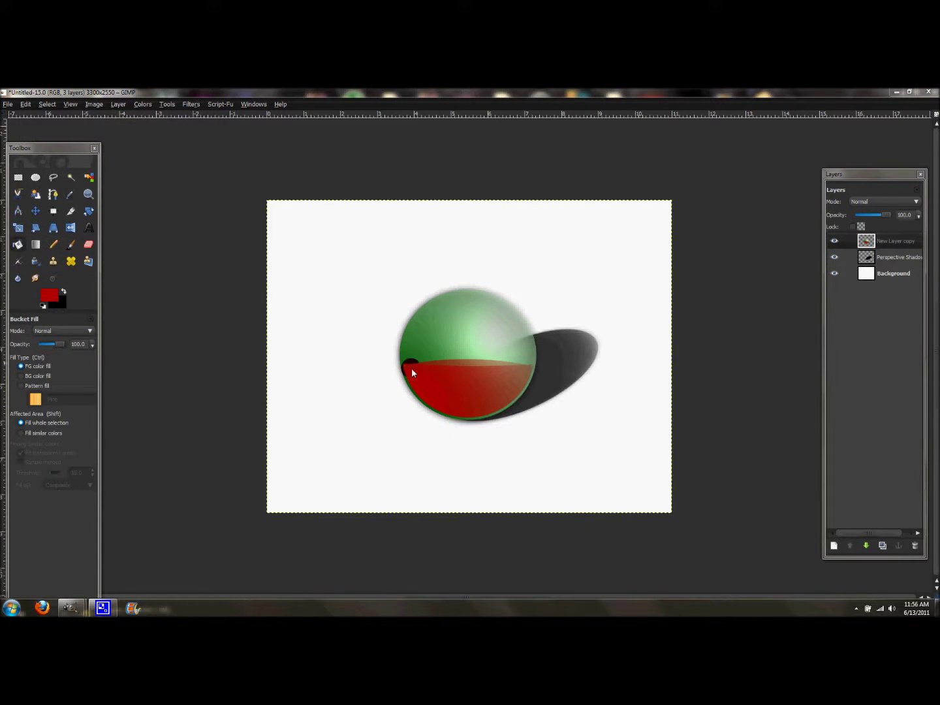
- Rotate the Perspective Shadow layer so the shadow lies level beside the sphere
click(888, 259)
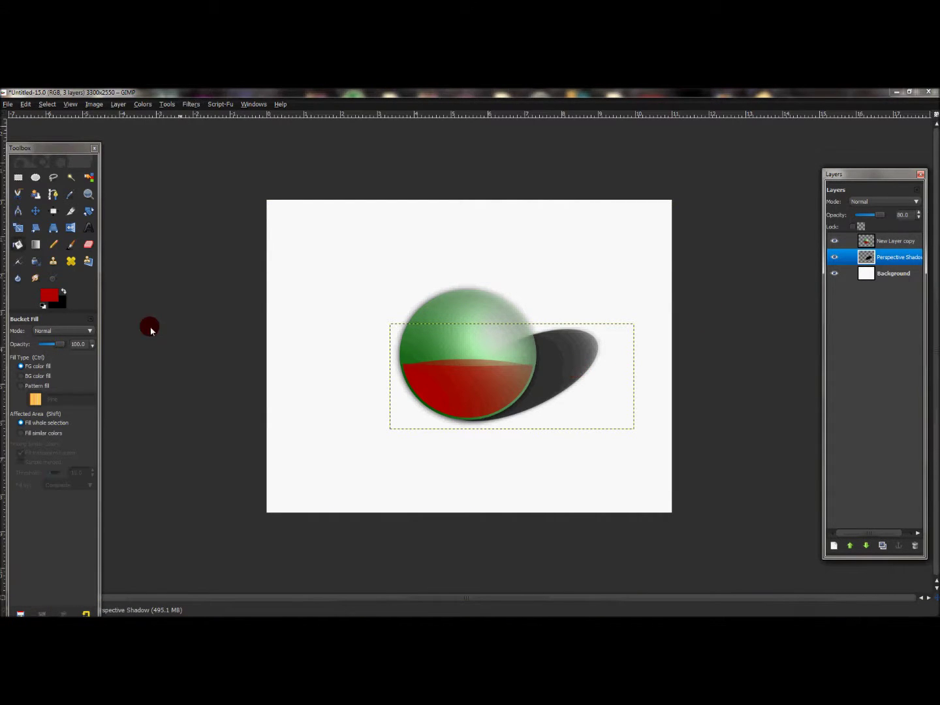
click(91, 211)
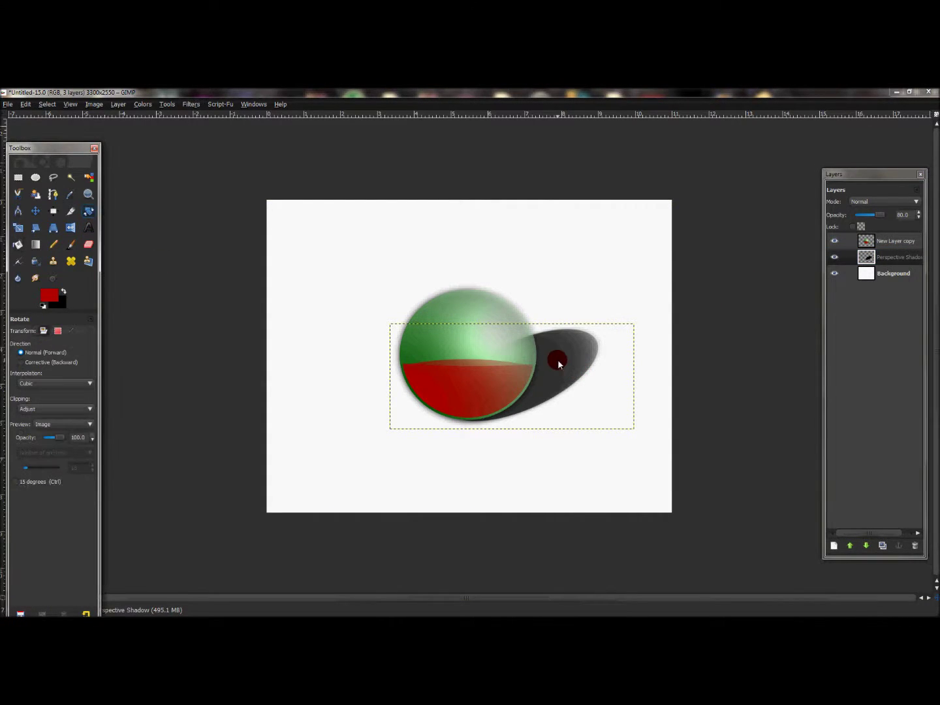
drag(570, 352, 573, 379)
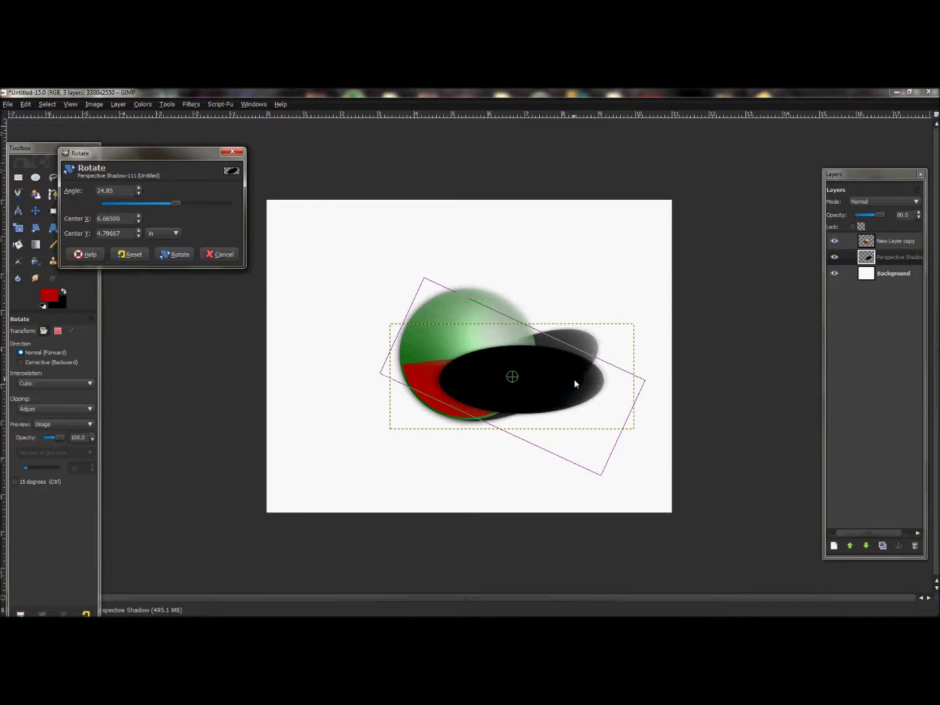
click(187, 255)
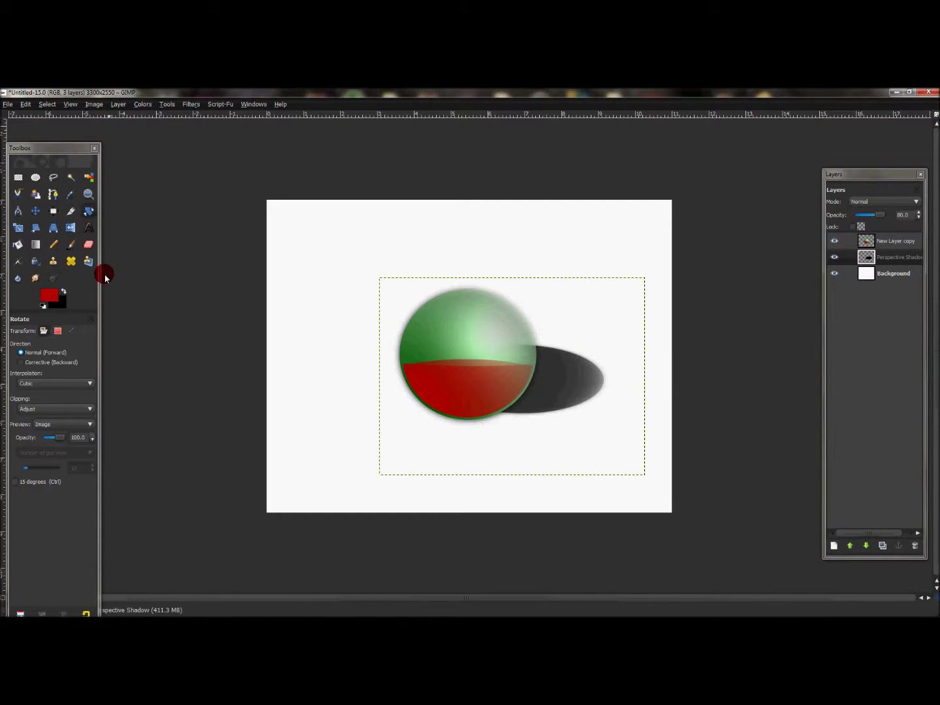
- Scale the shadow down into a small, flat ellipse
click(21, 227)
click(565, 384)
drag(626, 377, 646, 377)
drag(509, 274, 516, 422)
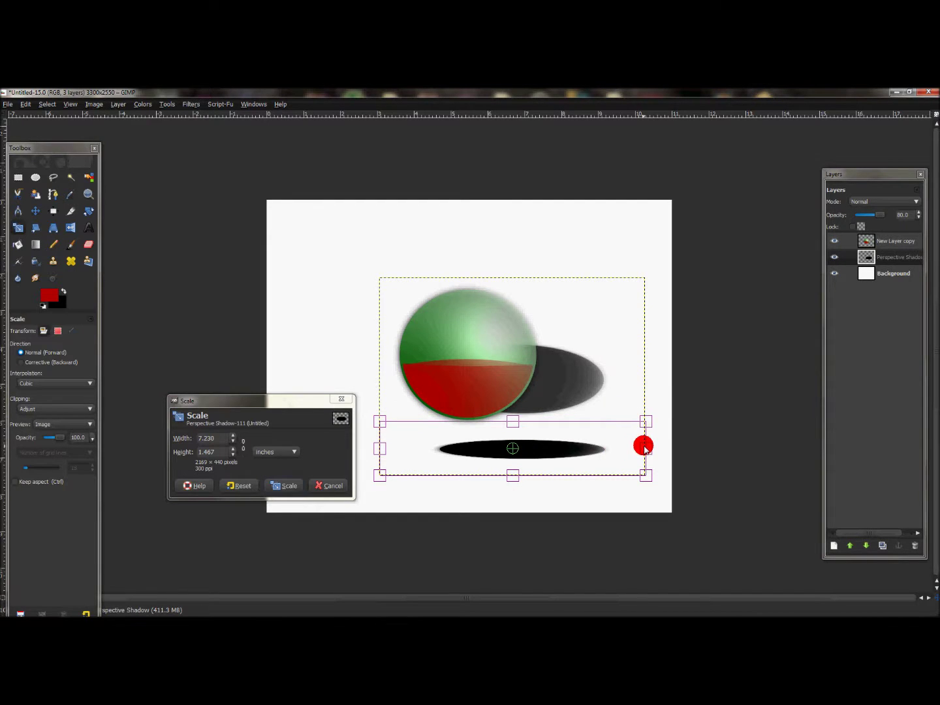
drag(646, 450, 501, 450)
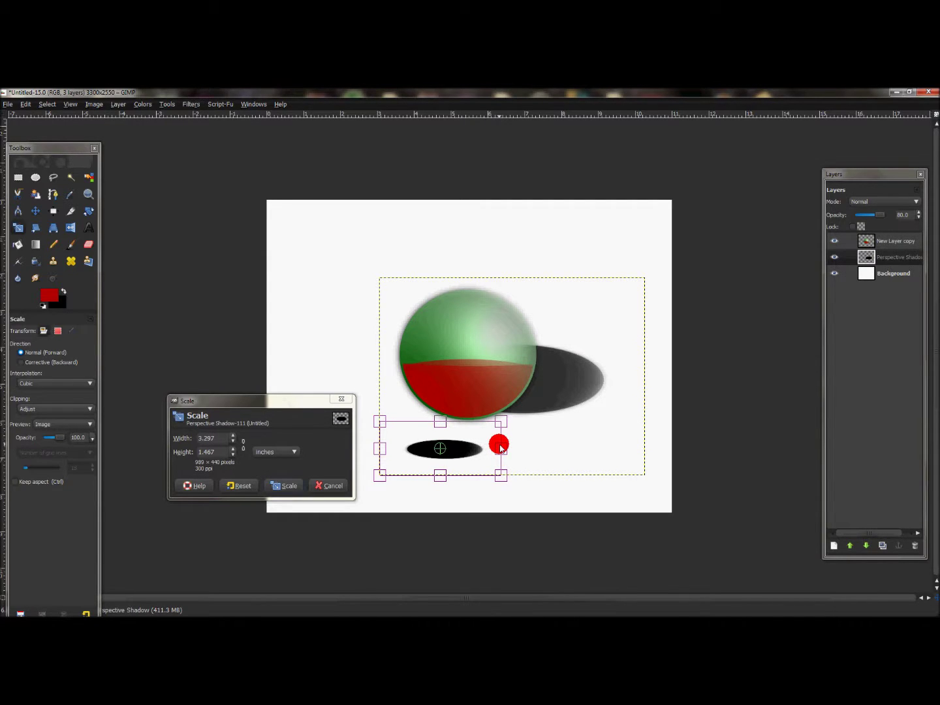
drag(443, 424, 440, 443)
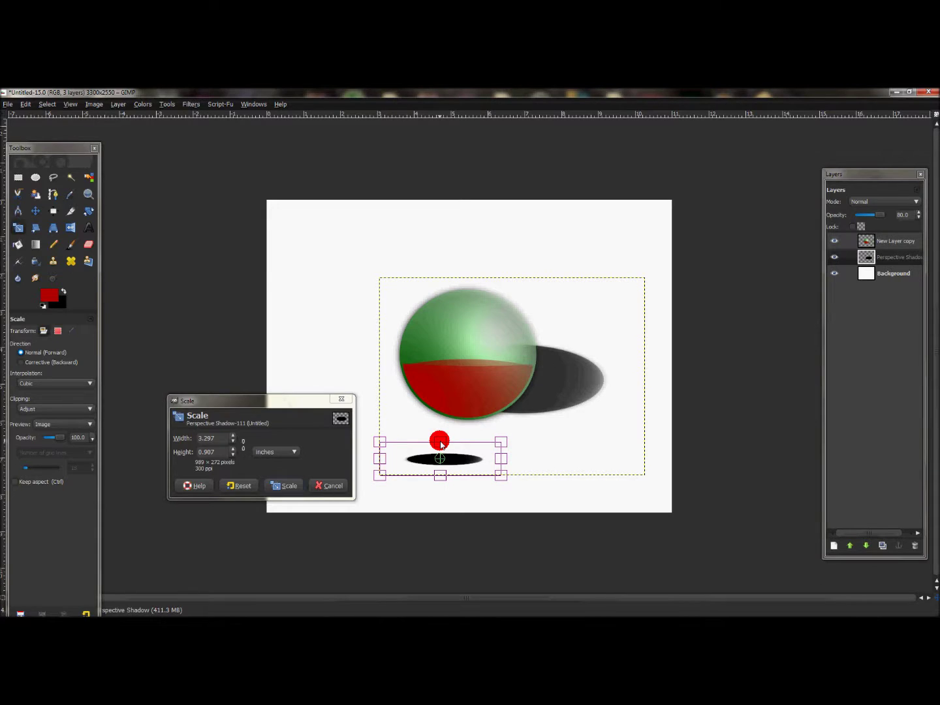
click(304, 484)
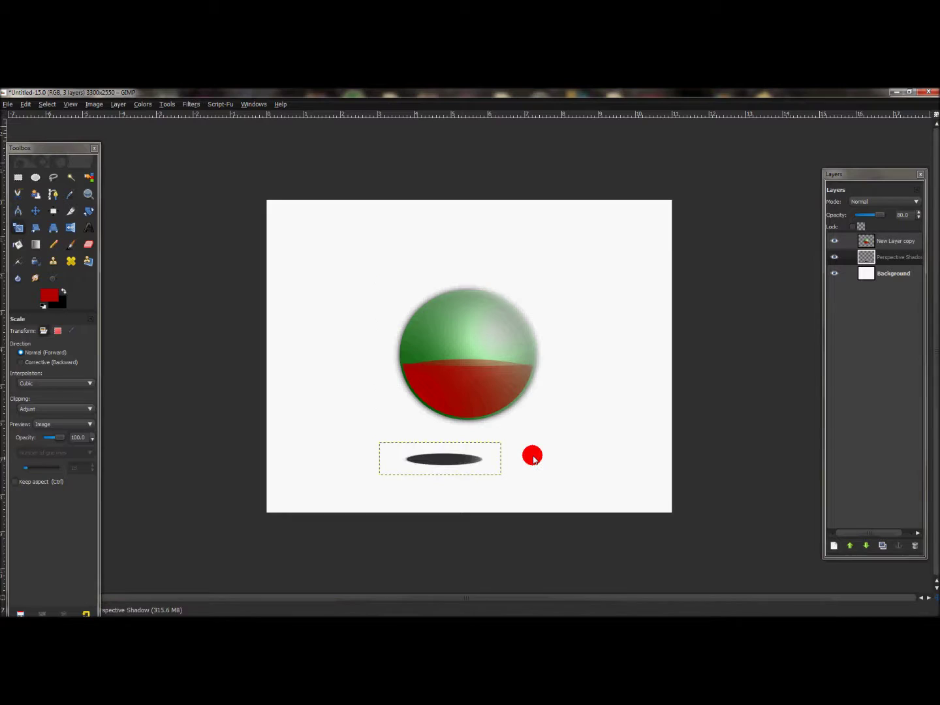
- Move the flattened shadow up to sit directly beneath the sphere
click(34, 211)
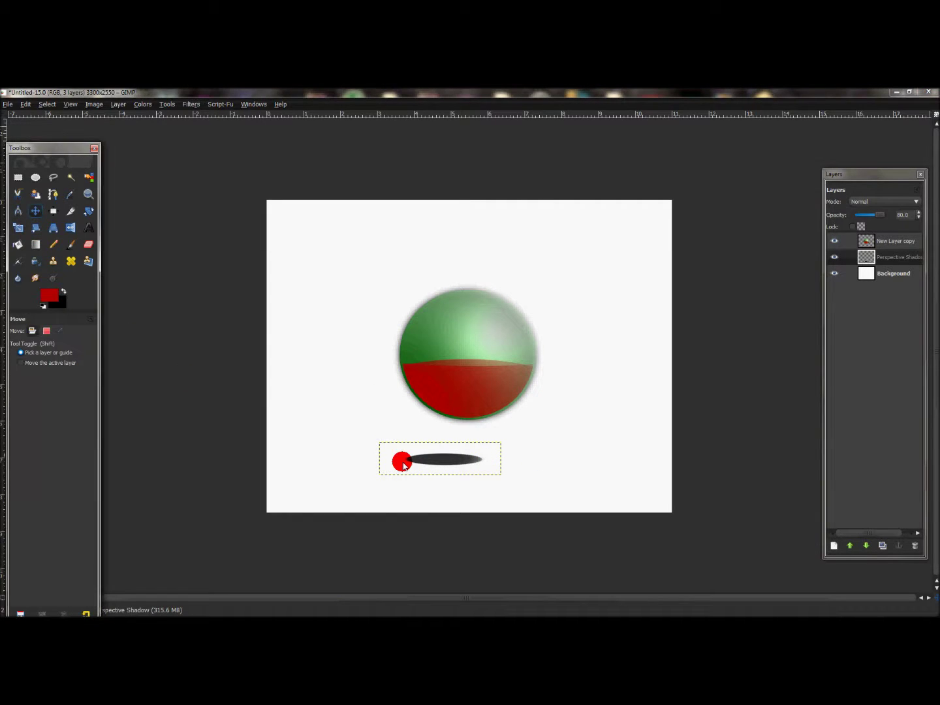
click(440, 460)
drag(440, 460, 459, 423)
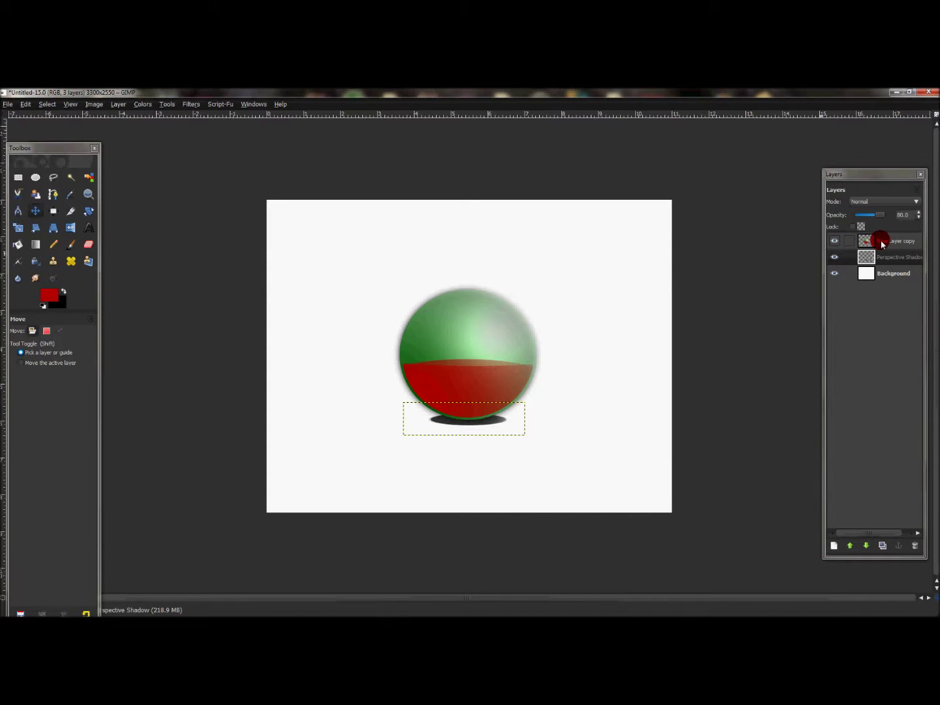
- Merge New Layer copy down into Perspective Shadow, then select the Background layer
right_click(862, 242)
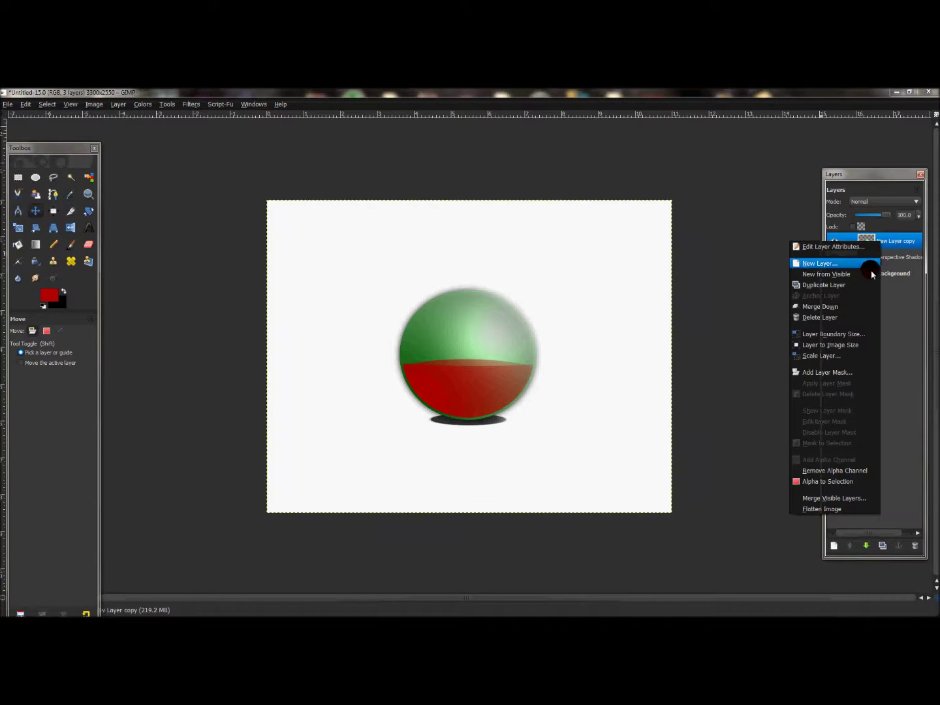
click(862, 306)
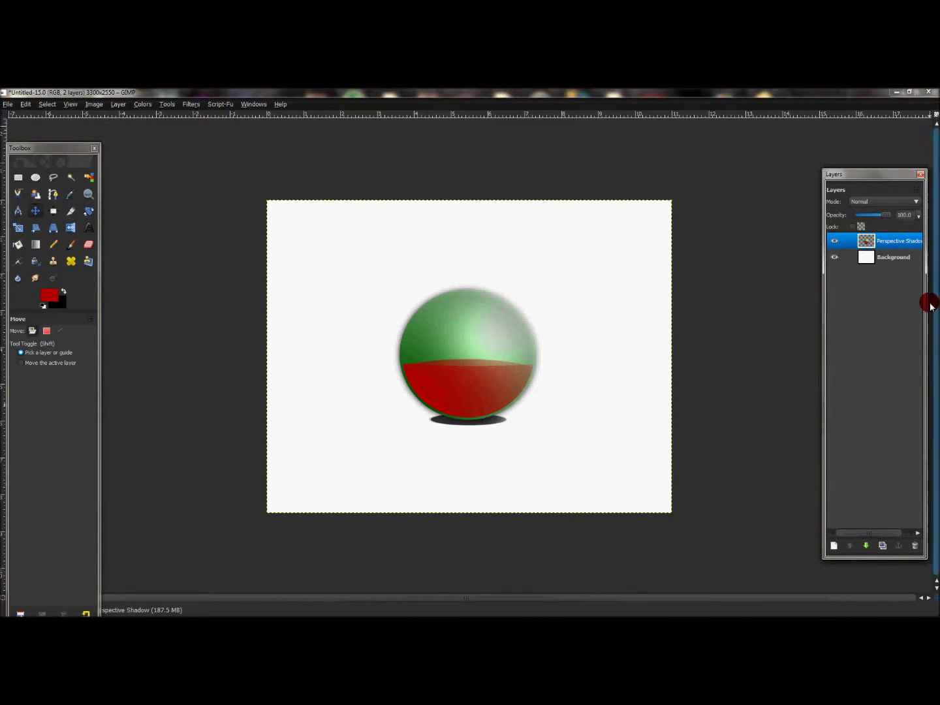
click(897, 264)
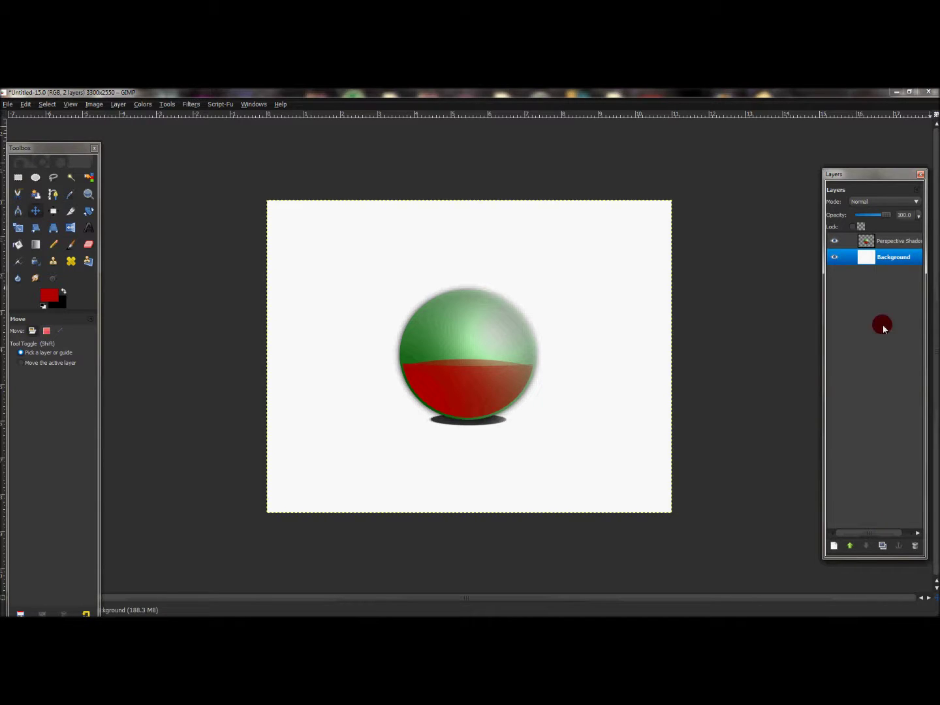
- Duplicate the Background and set Bucket Fill to pattern fill over the whole selection
click(883, 547)
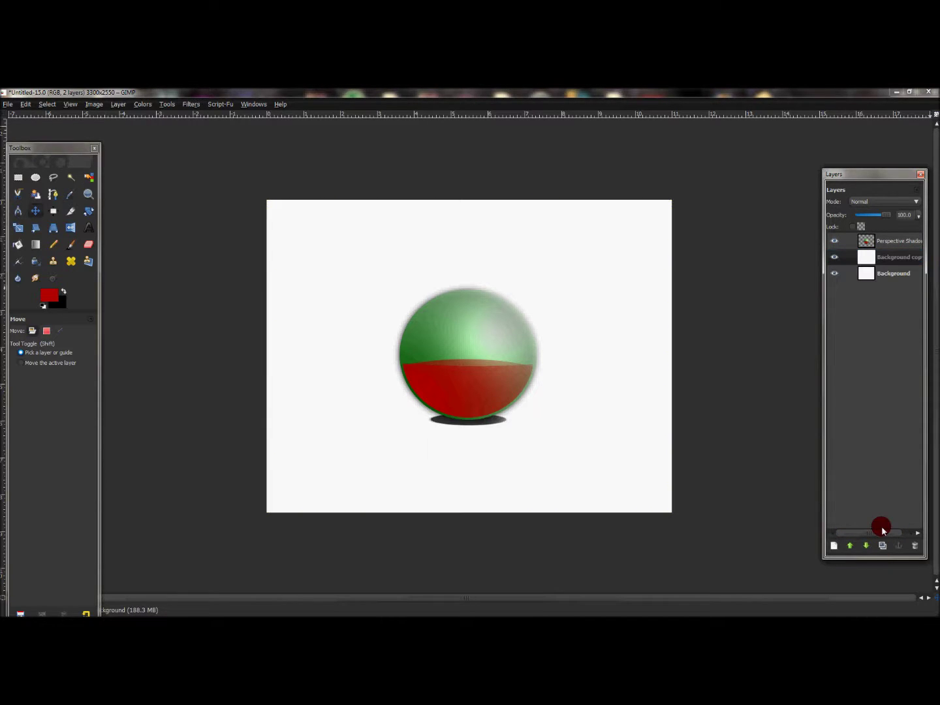
click(893, 255)
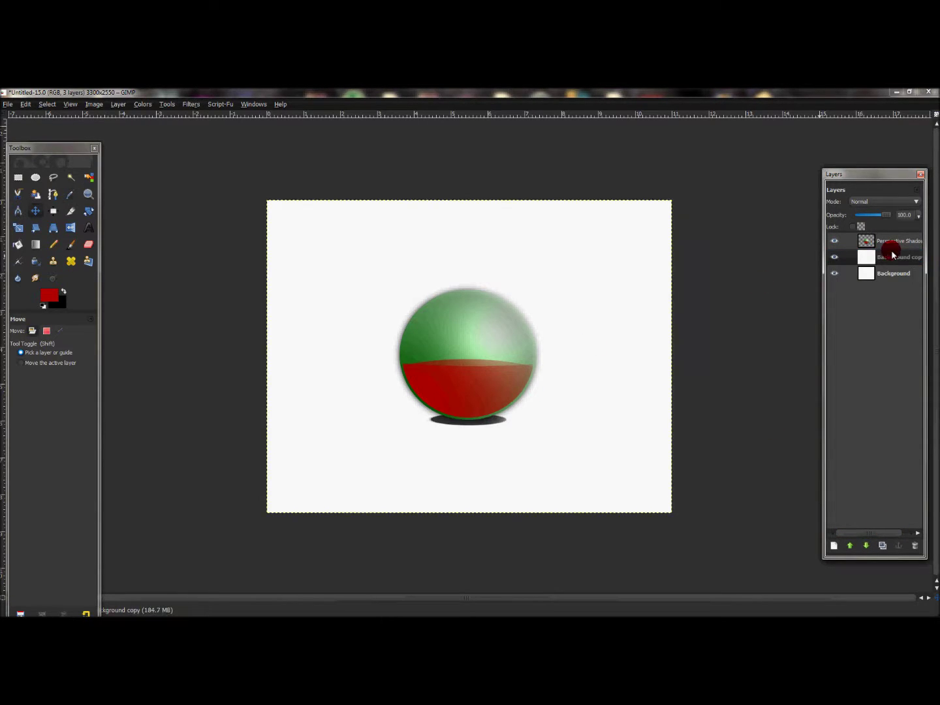
click(20, 245)
click(38, 386)
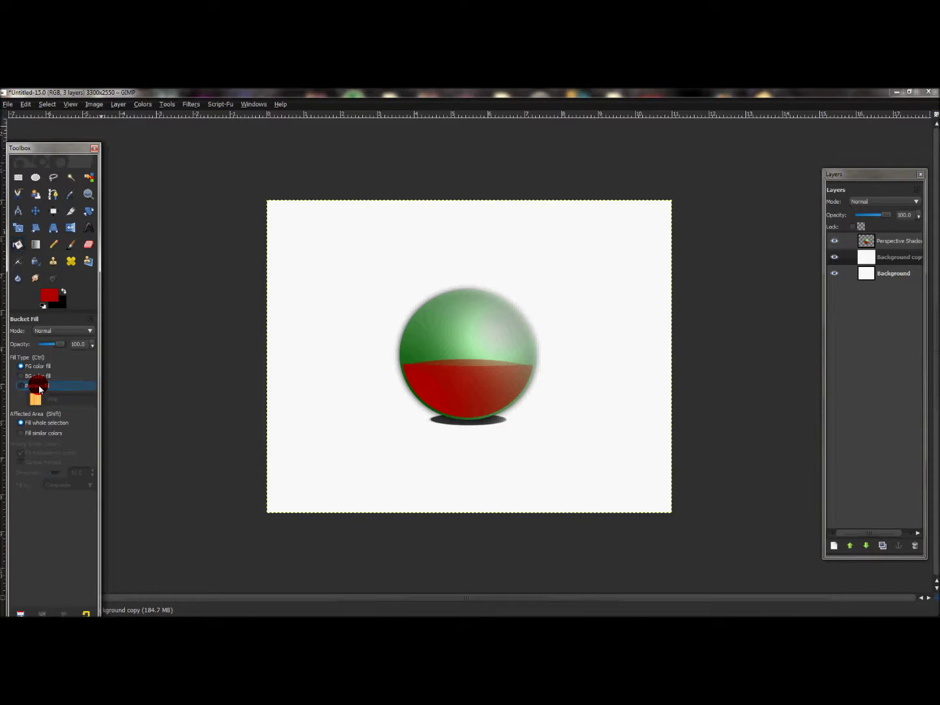
click(34, 426)
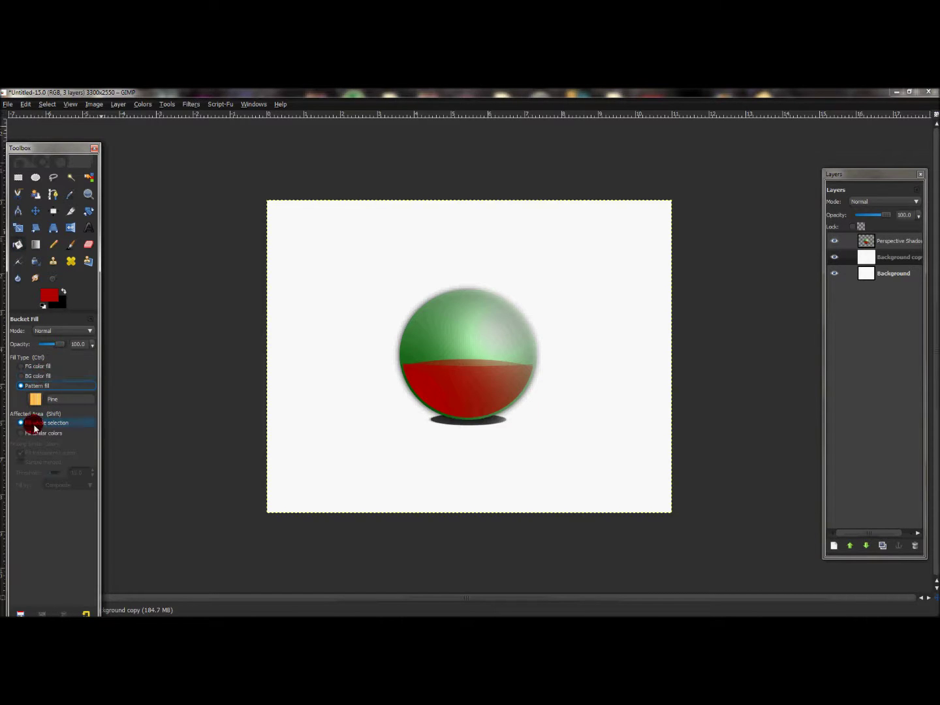
- Fill the Background copy with the Parque #2 parquet pattern
click(36, 399)
drag(107, 433, 110, 469)
click(35, 480)
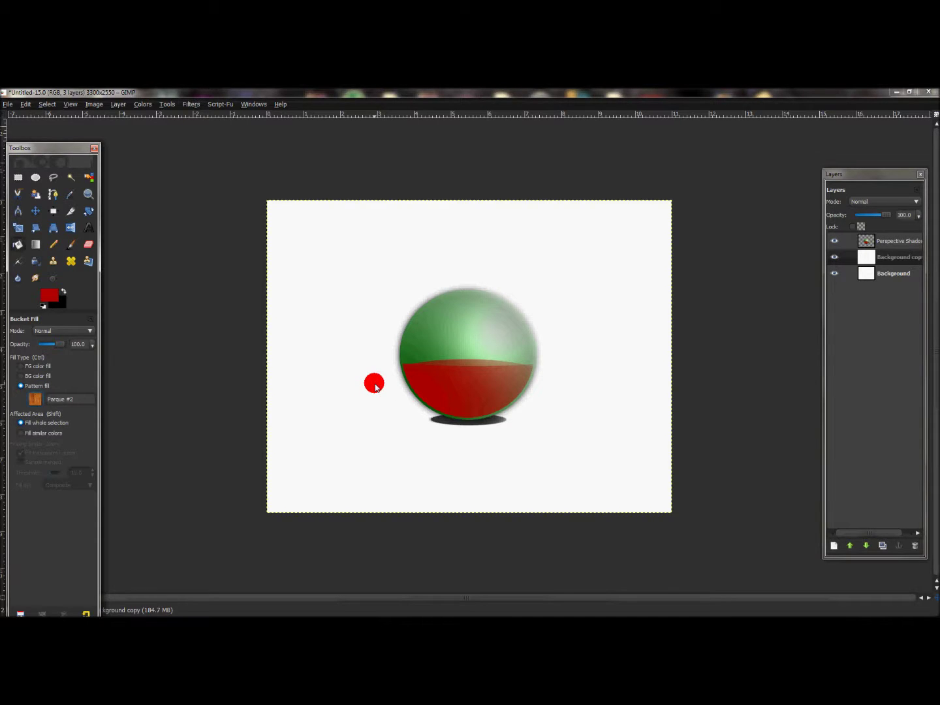
click(375, 386)
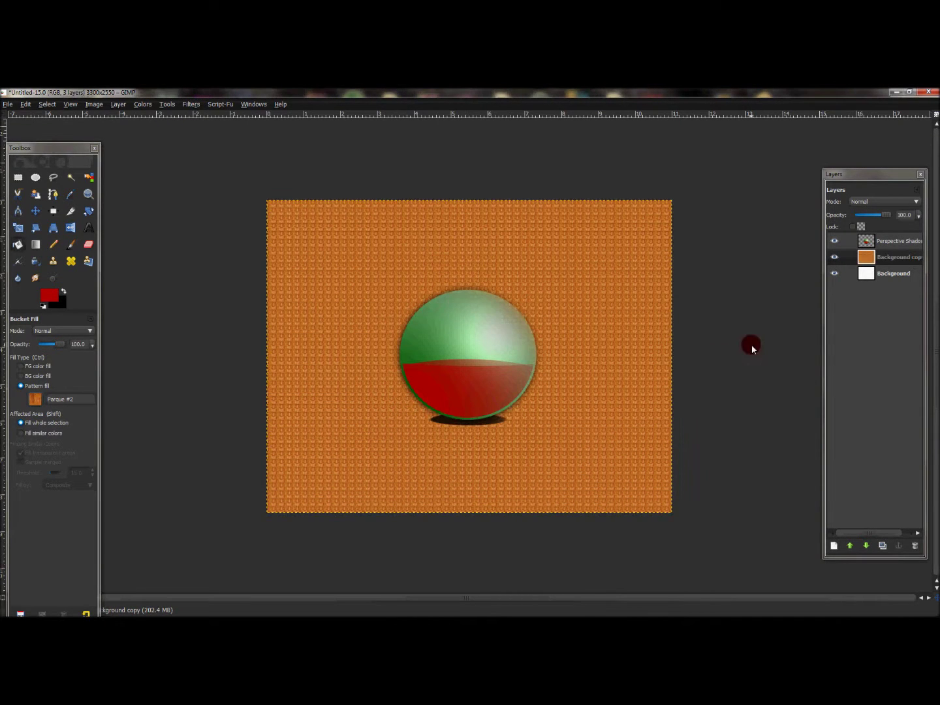
- Perspective-transform the parquet layer, pulling both top corners down and inward into a receding floor
click(54, 229)
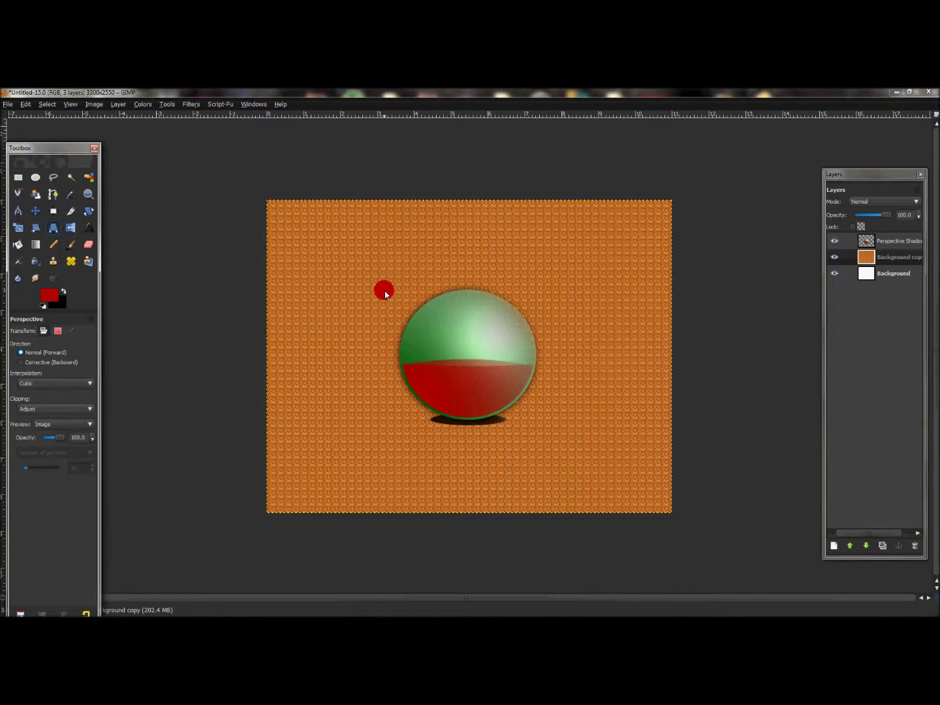
click(384, 290)
drag(270, 204, 335, 362)
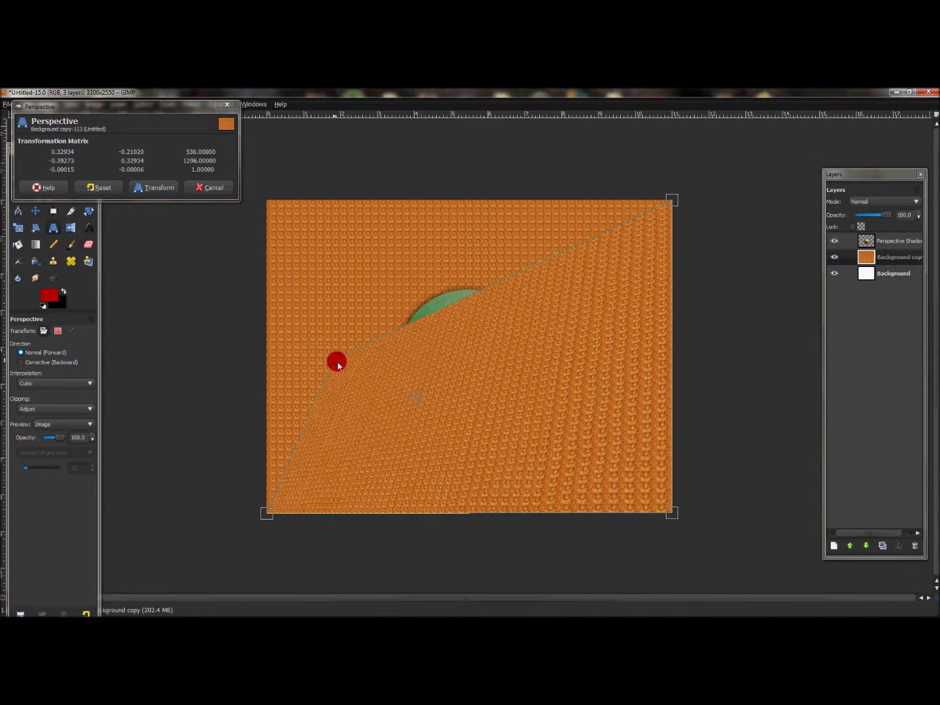
drag(674, 203, 582, 362)
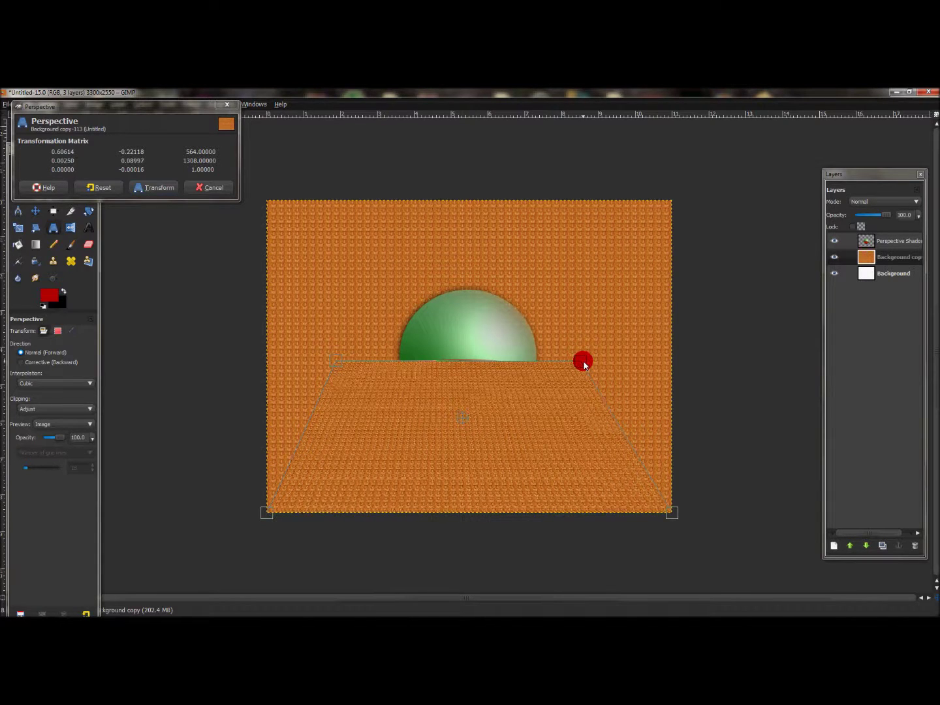
drag(337, 360, 356, 363)
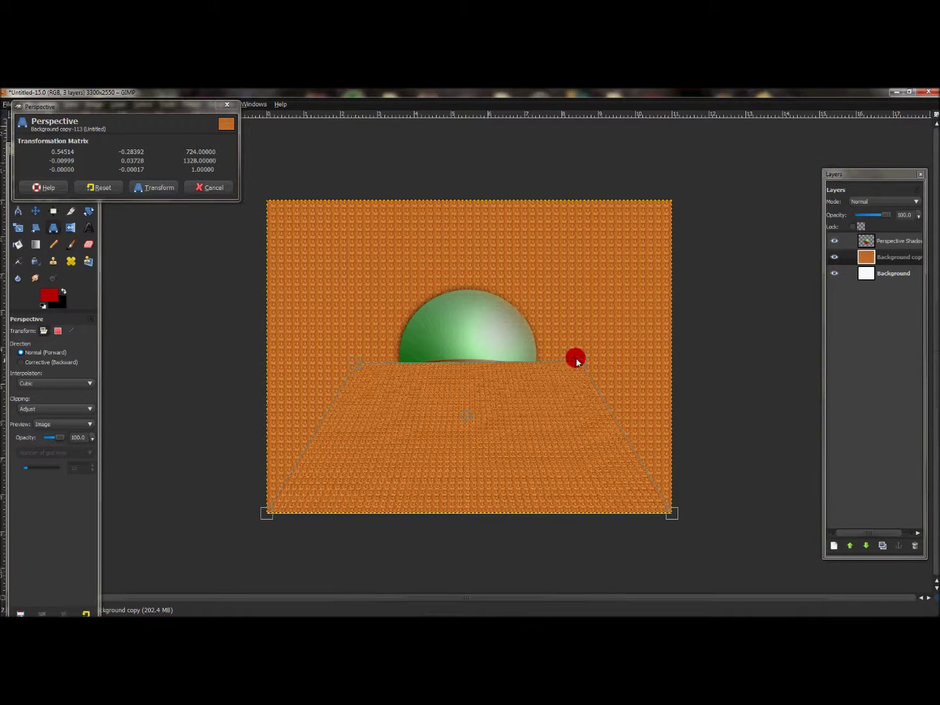
drag(582, 363, 581, 362)
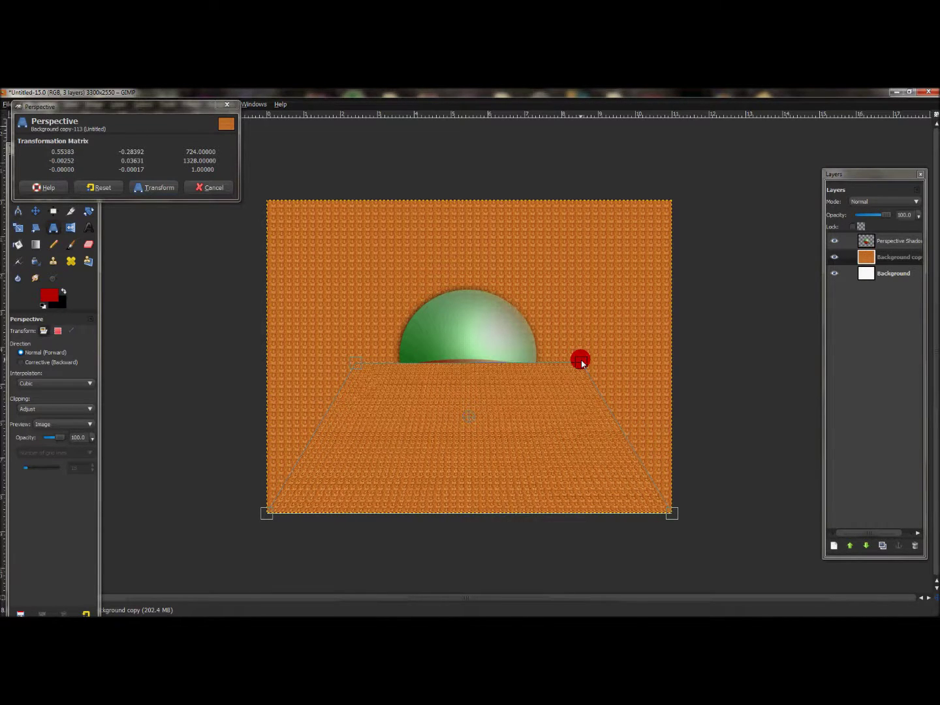
click(175, 190)
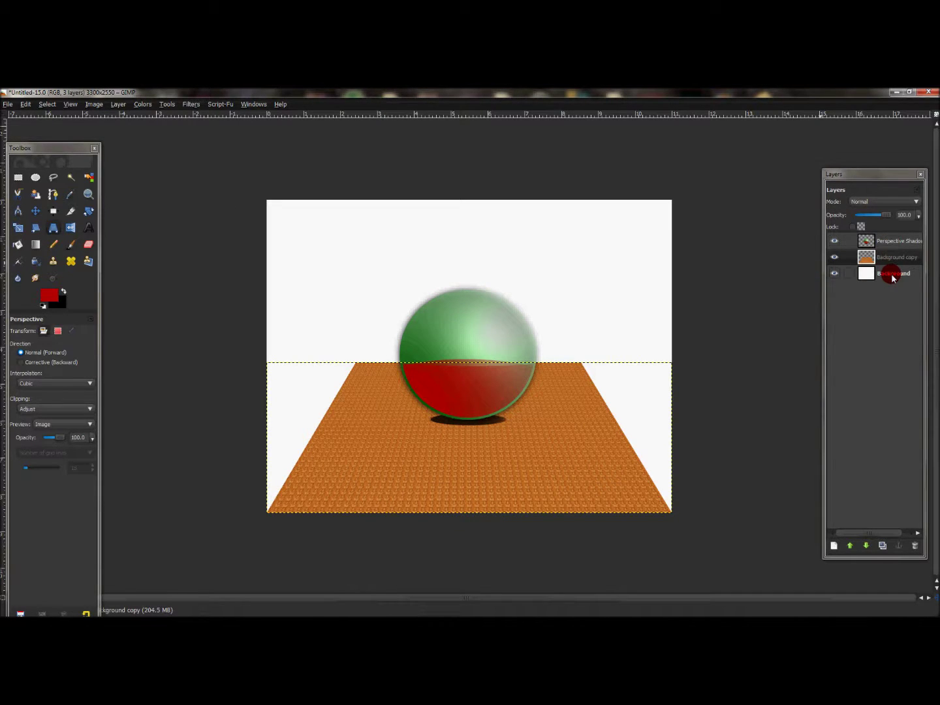
- Bucket-fill the whole Background layer with black as an FG colour fill
click(890, 274)
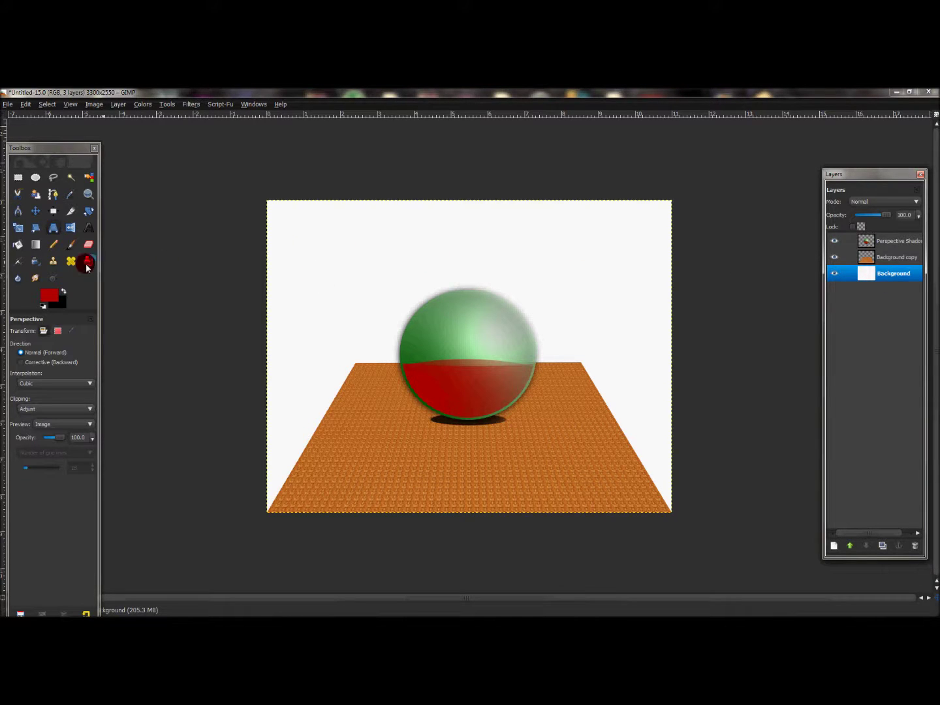
click(19, 246)
click(64, 292)
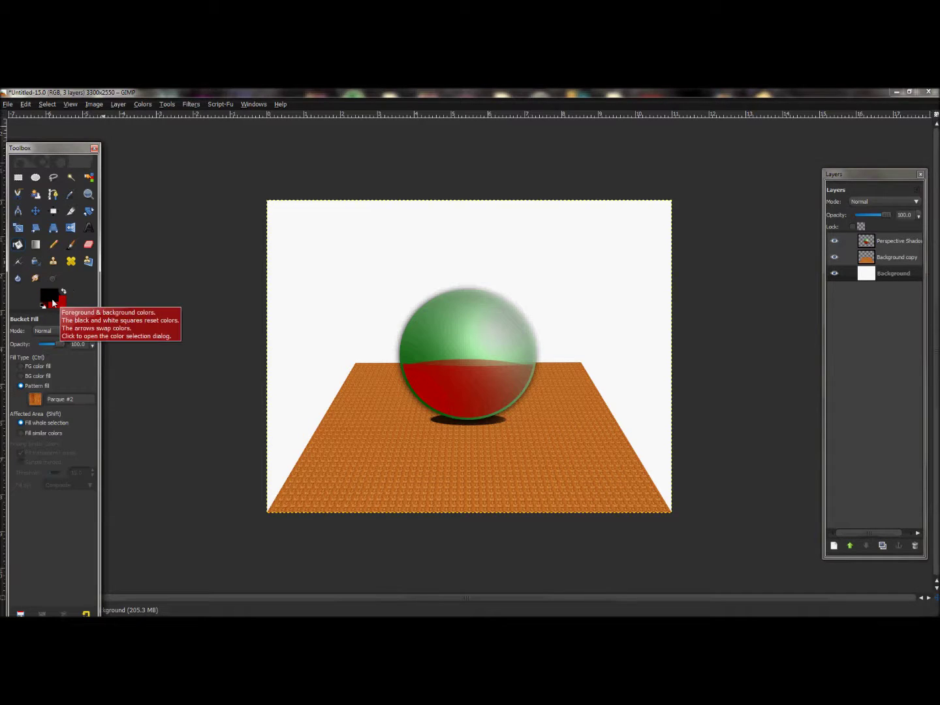
click(52, 326)
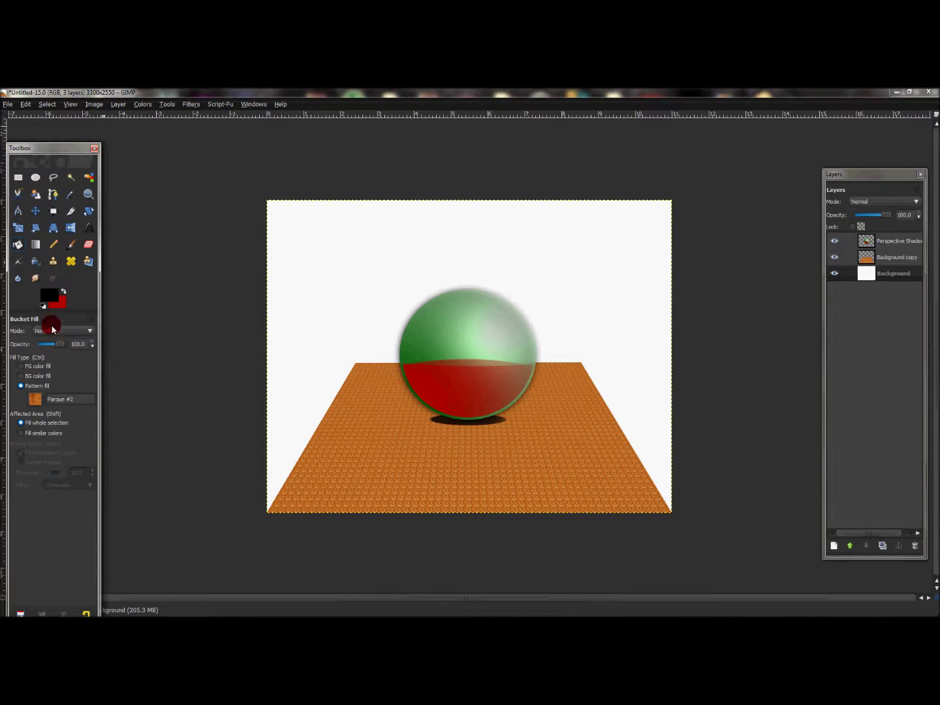
click(37, 368)
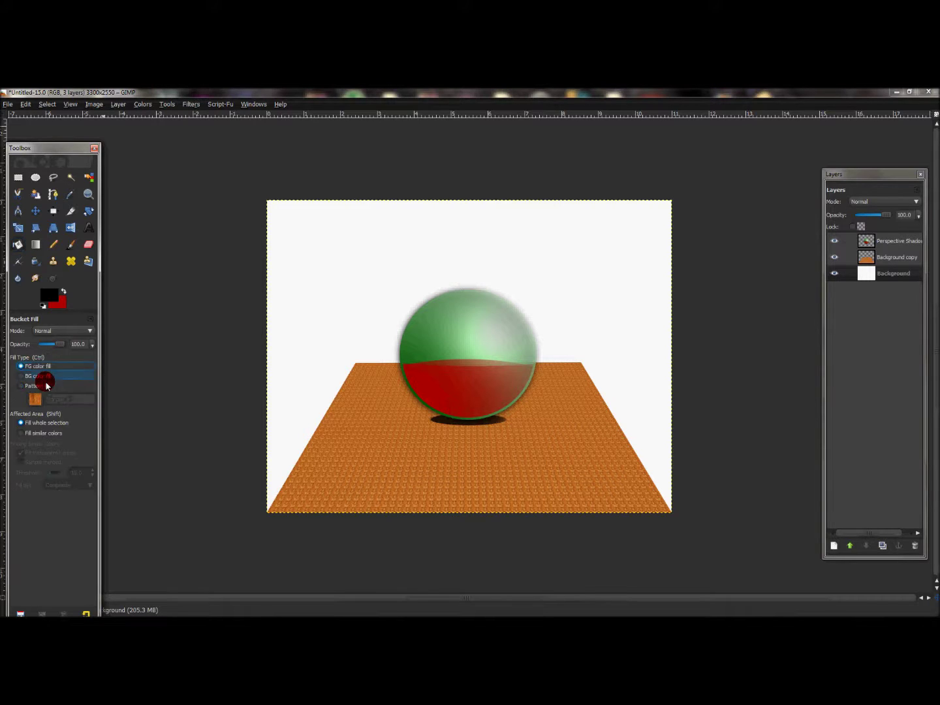
click(47, 425)
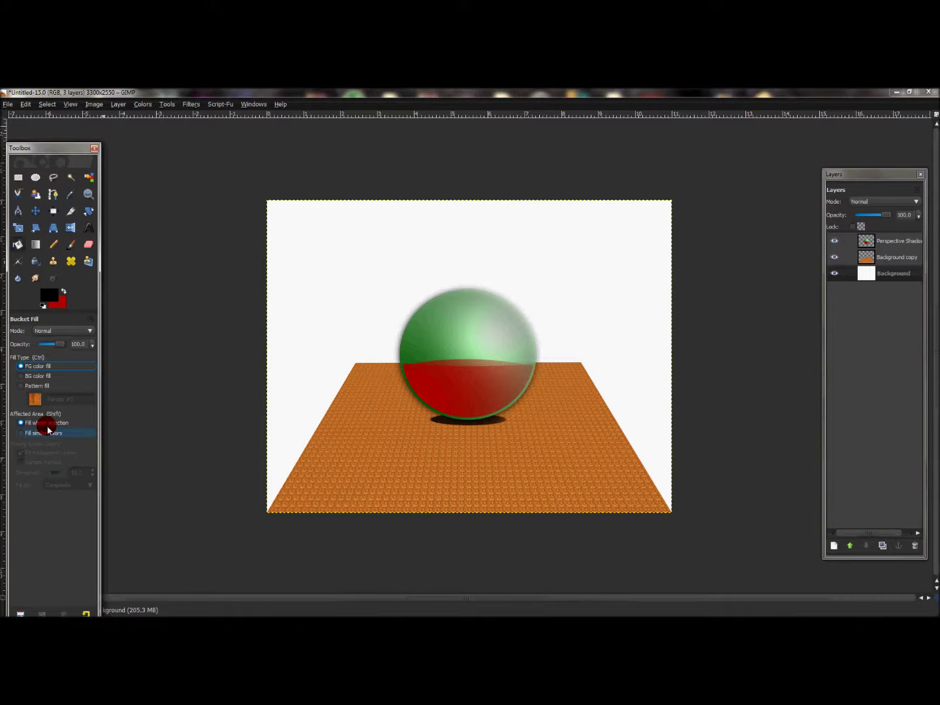
click(314, 325)
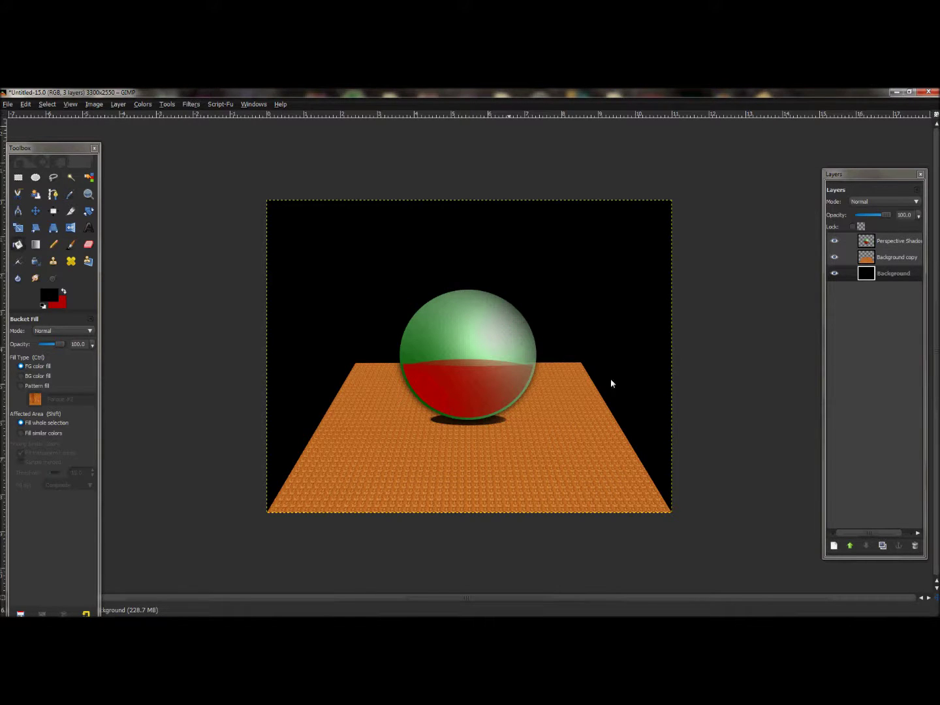
click(901, 241)
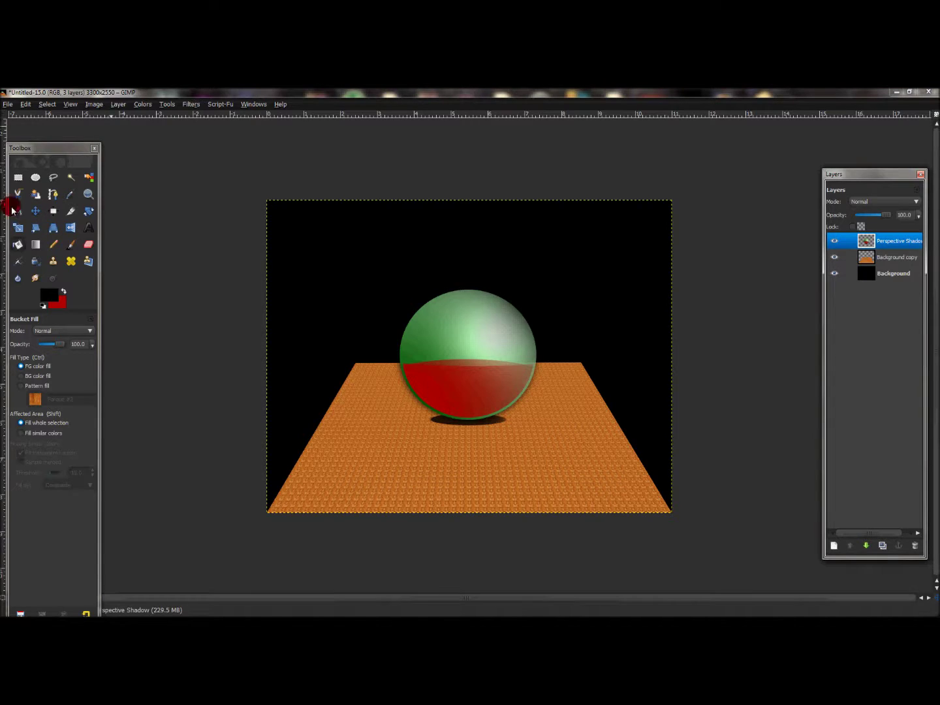
- Move the Perspective Shadow layer's sphere right and down, then nudge it slightly further right
click(36, 211)
click(443, 369)
drag(443, 369, 496, 391)
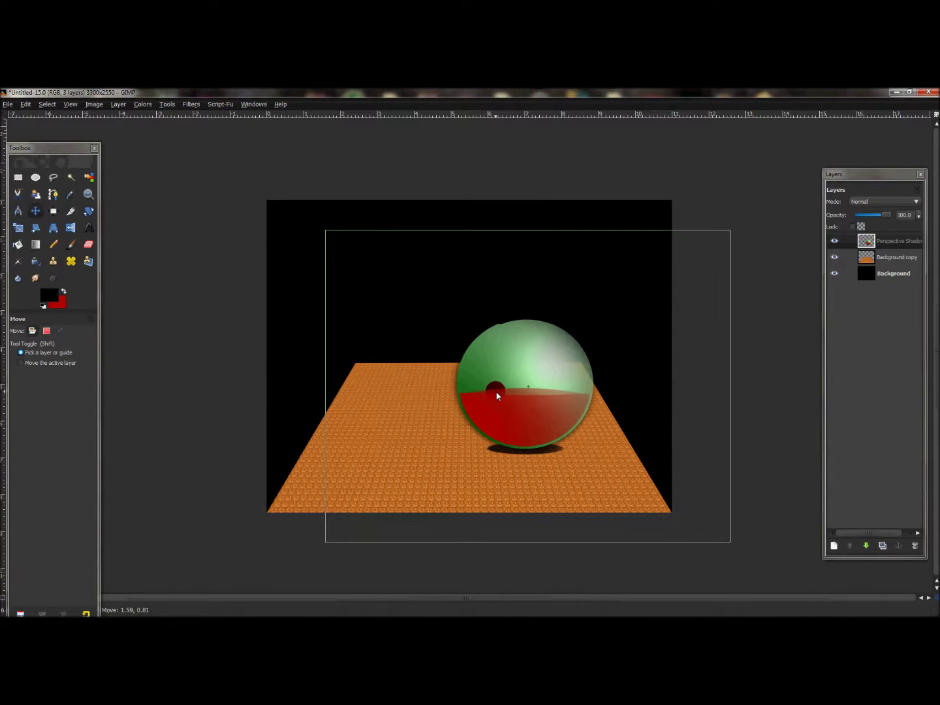
click(555, 369)
drag(568, 371, 580, 372)
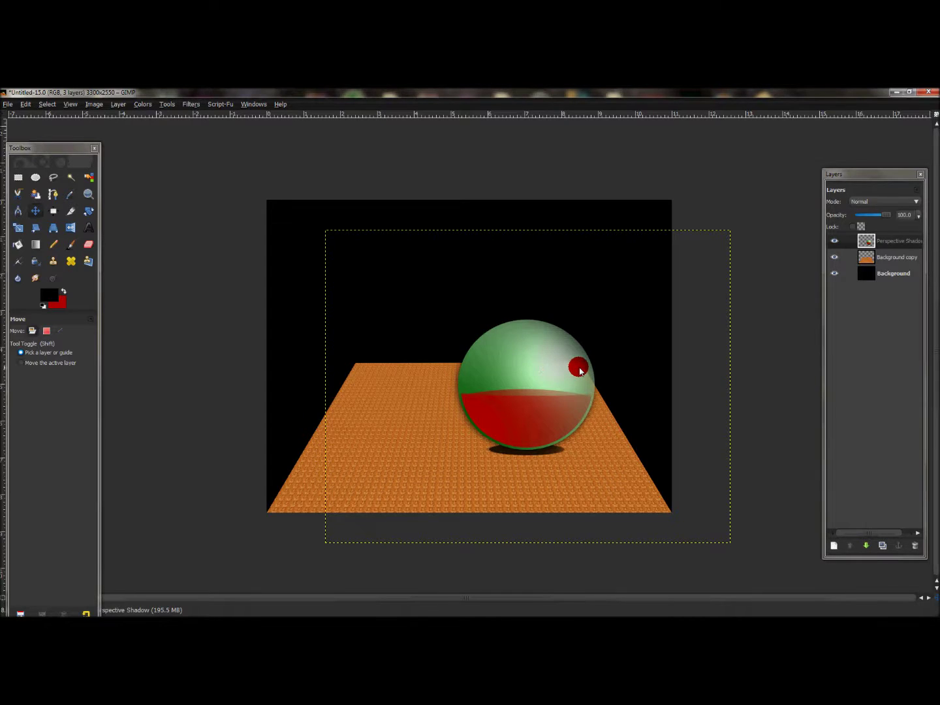